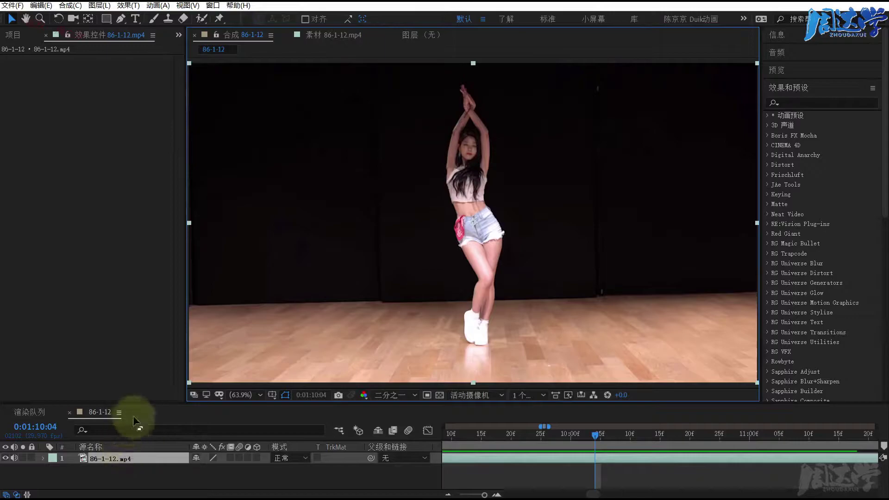
- Enlarge the timeline area and show the Project list with the 86-1-12 composition and footage
left_click_drag(148, 402, 153, 370)
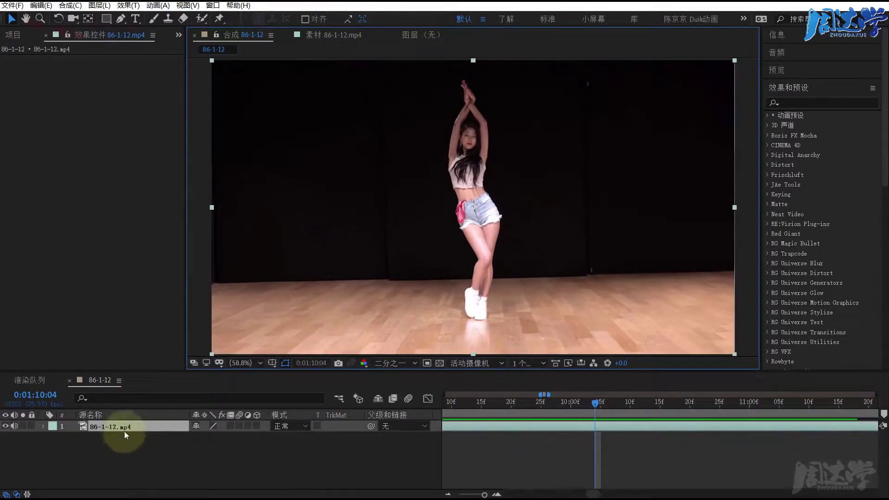
left_click(9, 38)
double_click(71, 260)
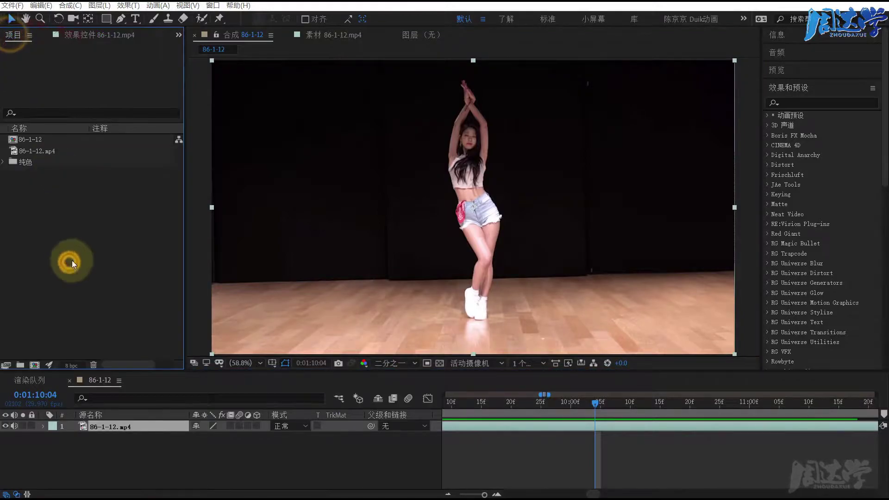
left_click(271, 41)
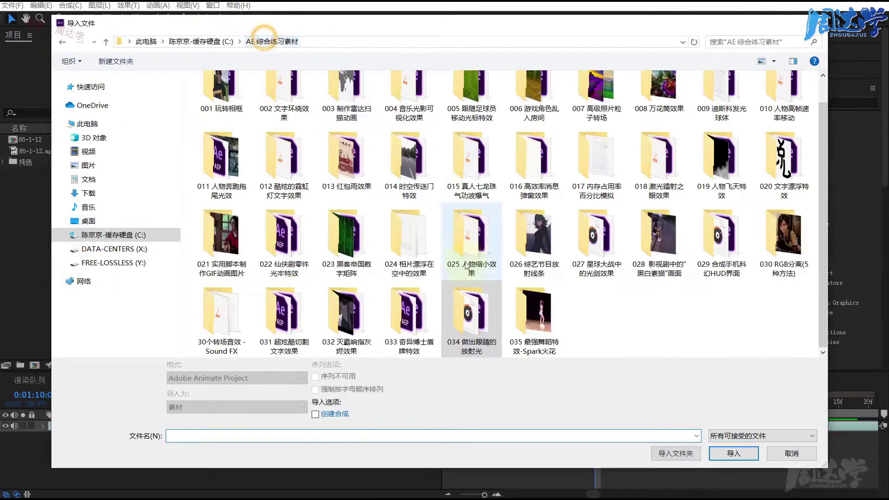
double_click(543, 314)
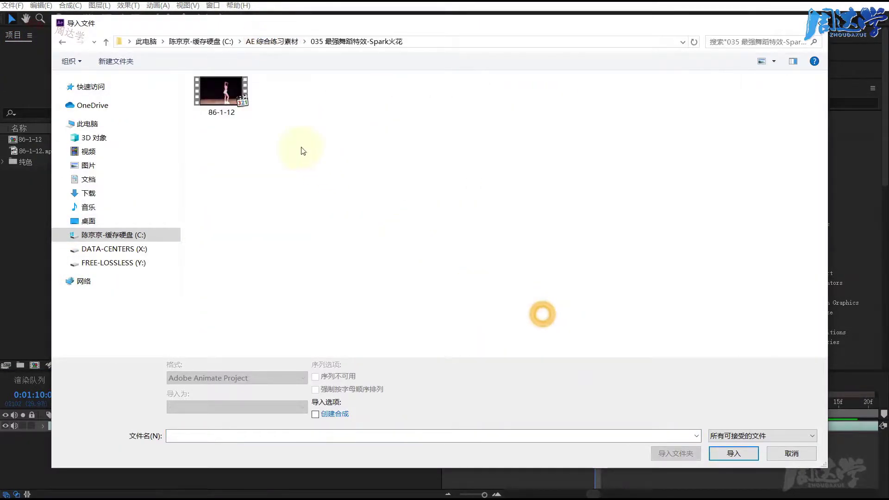
left_click(791, 453)
left_click_drag(18, 141, 40, 300)
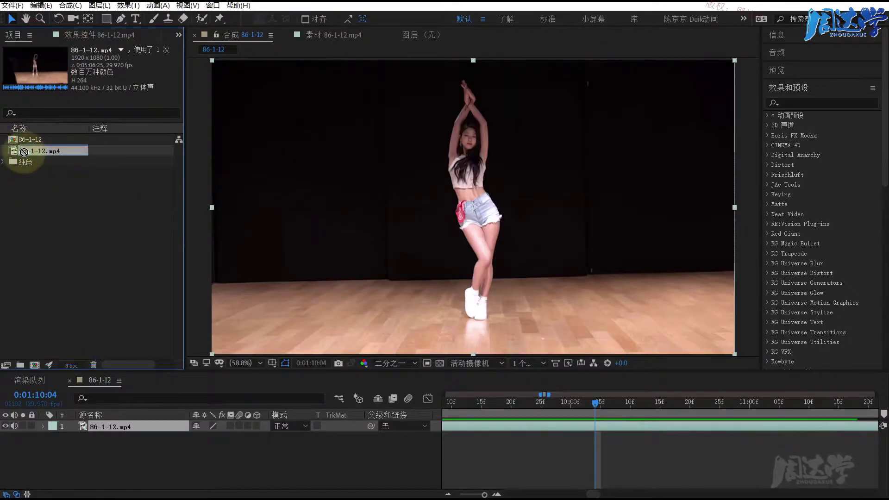
left_click_drag(24, 151, 137, 393)
- Add an orange 1920×1080 solid named Saber above the footage and search Effects & Presets for 'saber'
right_click(118, 442)
mouse_move(159, 447)
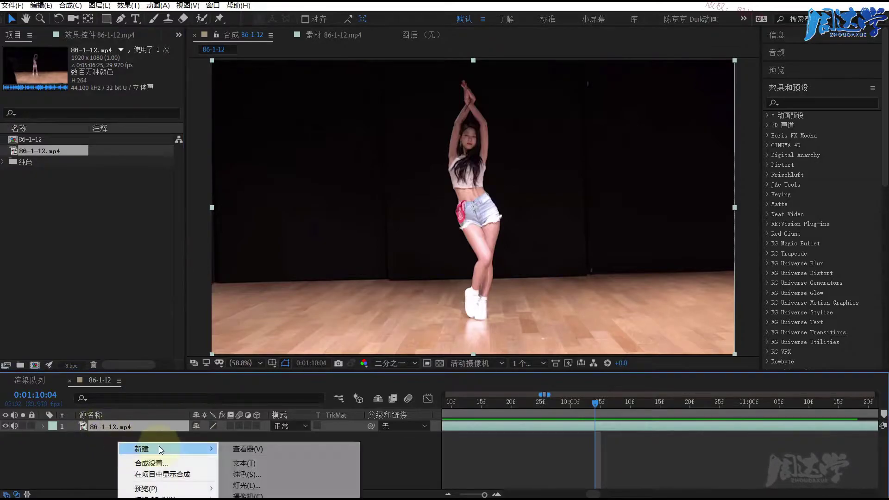
left_click(247, 476)
type("Sab")
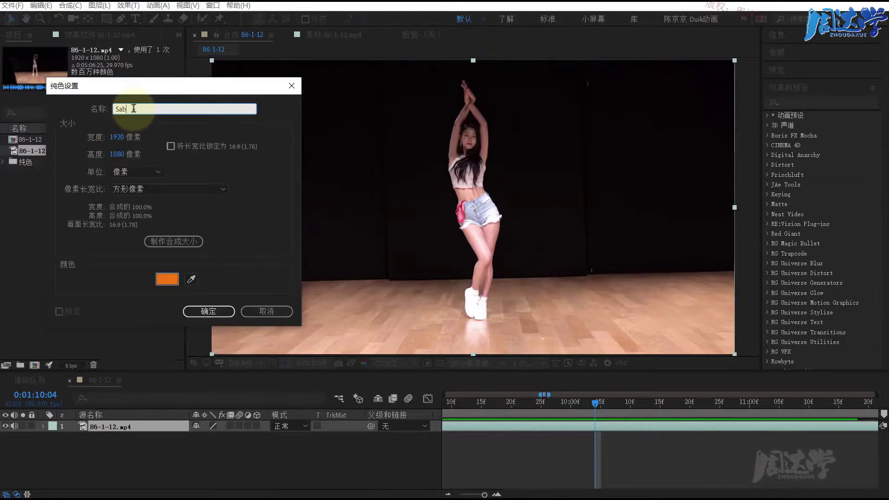
type("er")
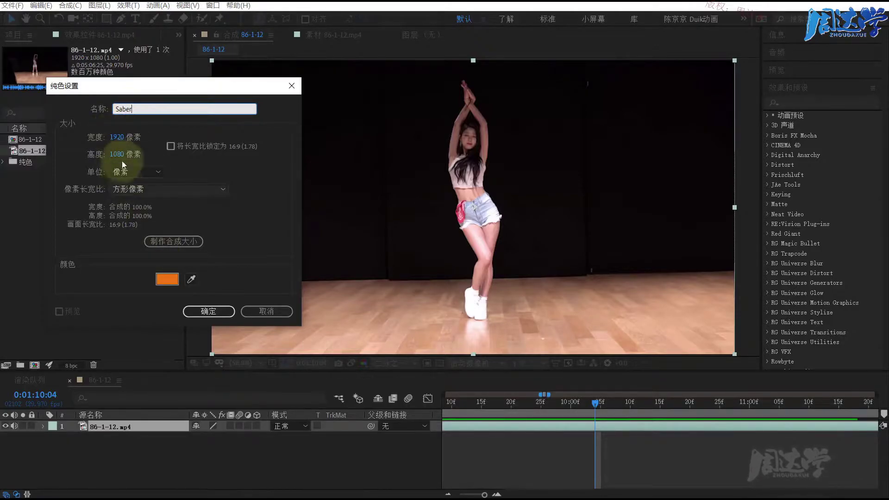
left_click(222, 319)
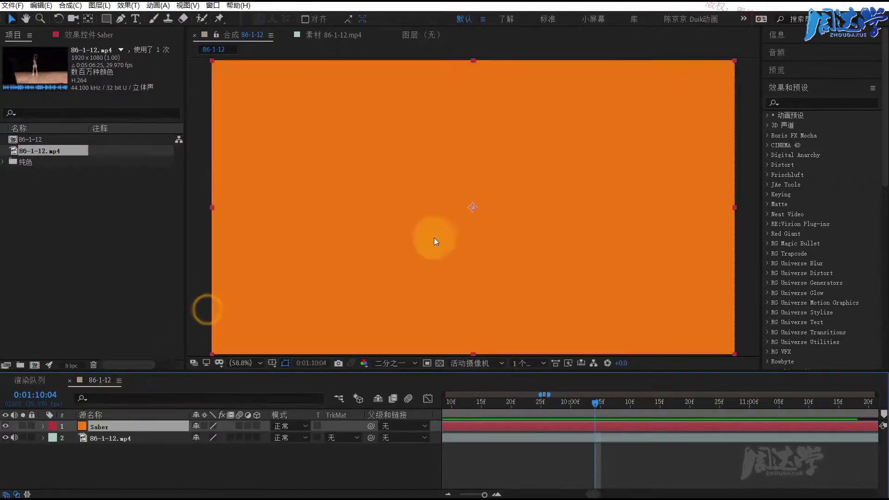
left_click(798, 102)
type("saber")
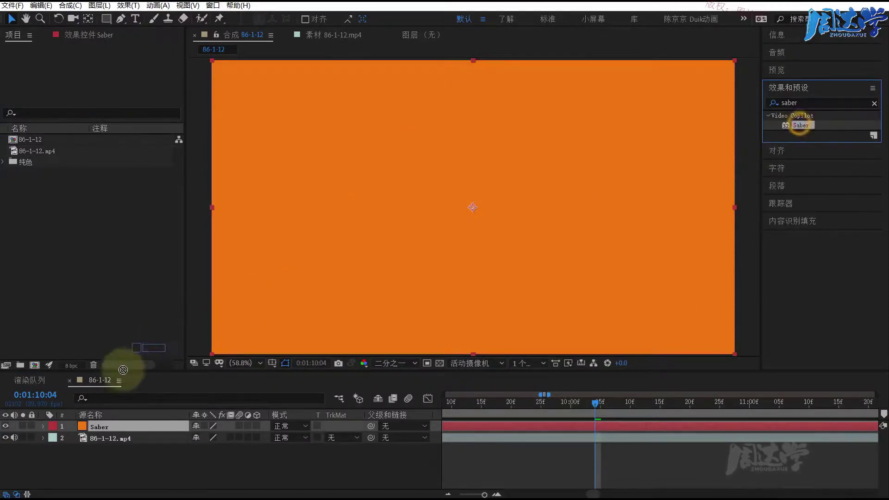
- Apply Video Copilot Saber to the Saber solid and change its glow colour to pink D954B2
left_click_drag(800, 126, 109, 426)
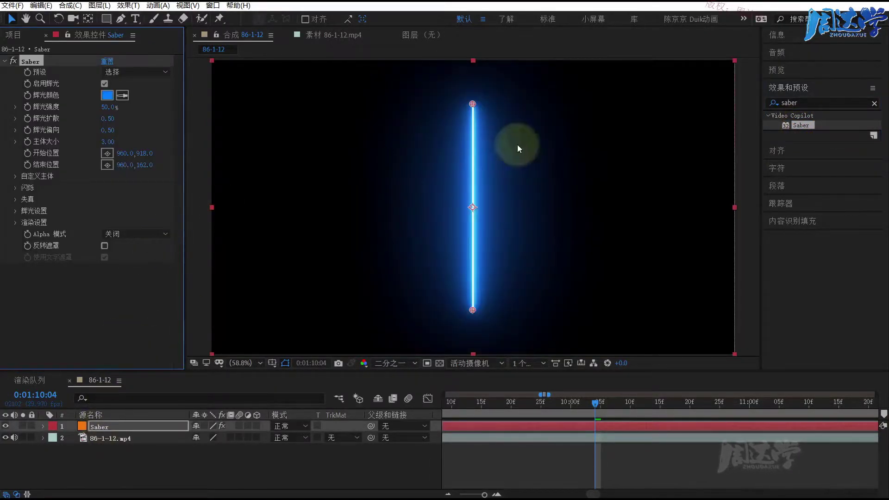
left_click(110, 99)
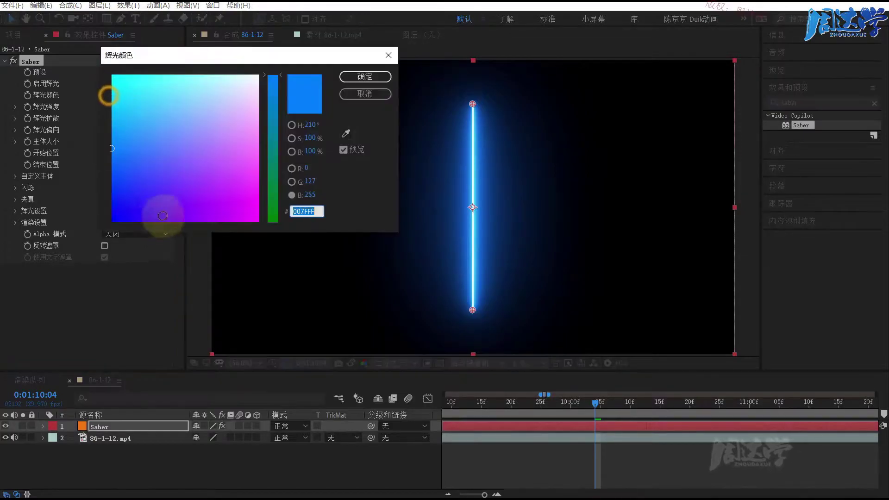
mouse_move(246, 186)
left_mouse_down()
mouse_move(255, 209)
mouse_move(234, 179)
mouse_move(271, 120)
left_mouse_up()
left_click(272, 207)
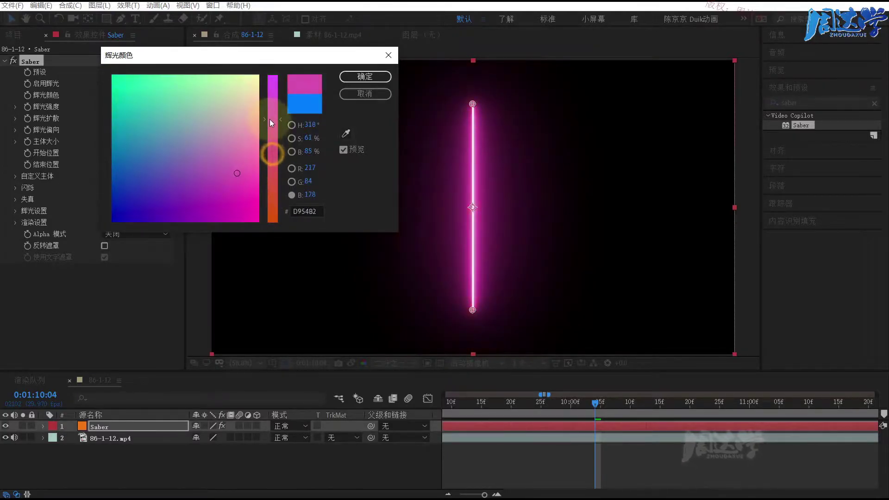
left_click(357, 77)
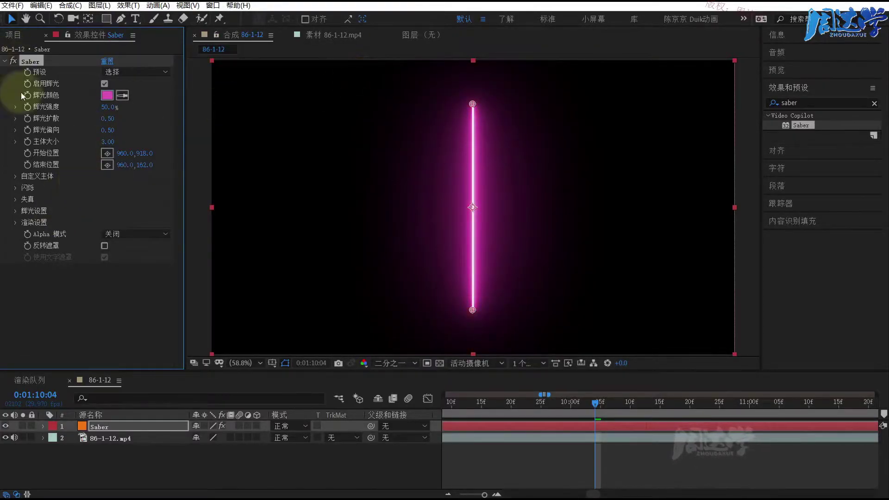
- Disable the Saber effect, hide the Saber layer, and move the playhead to 0:01:09:28
left_click(12, 61)
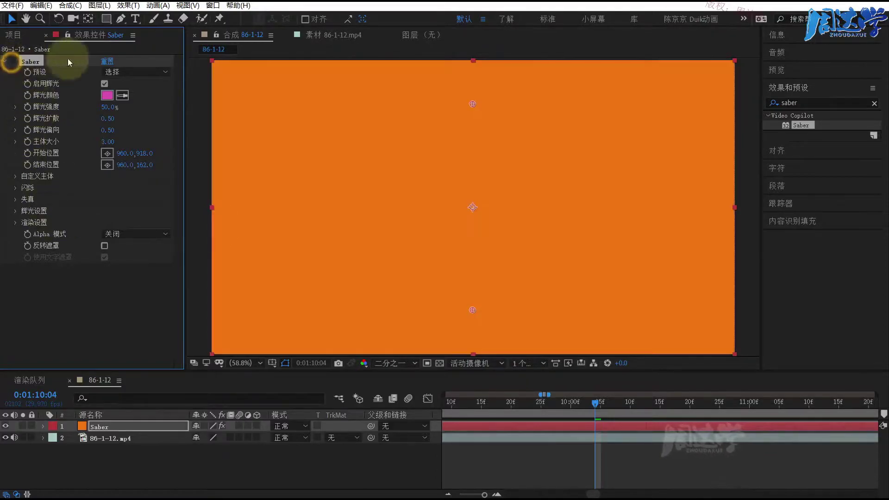
left_click(7, 427)
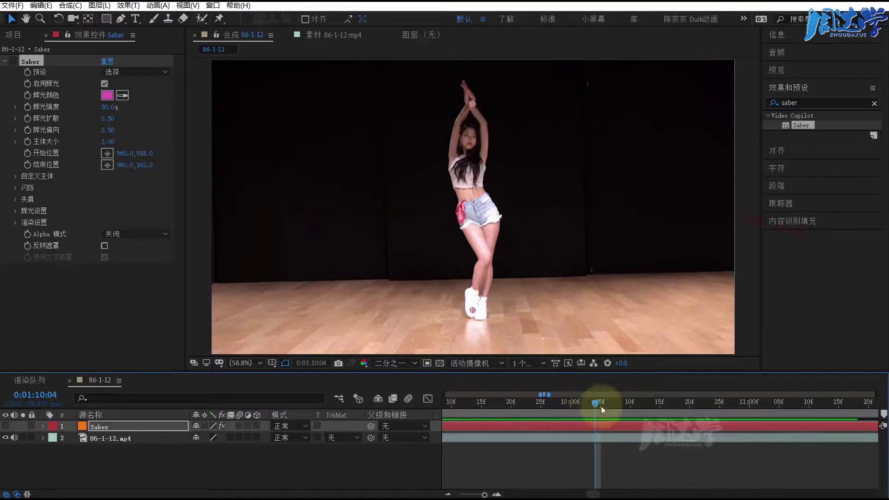
left_click_drag(601, 406, 645, 403)
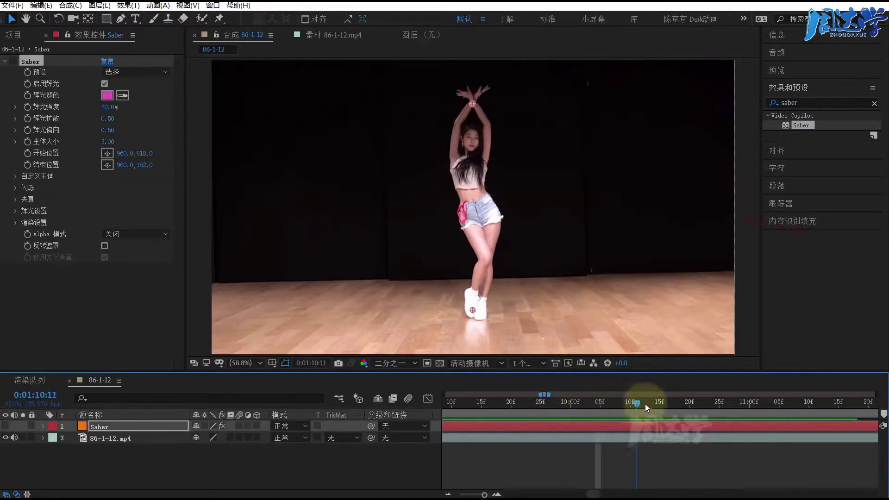
mouse_move(646, 404)
left_mouse_down()
mouse_move(541, 401)
mouse_move(597, 393)
mouse_move(534, 387)
mouse_move(555, 388)
left_mouse_up()
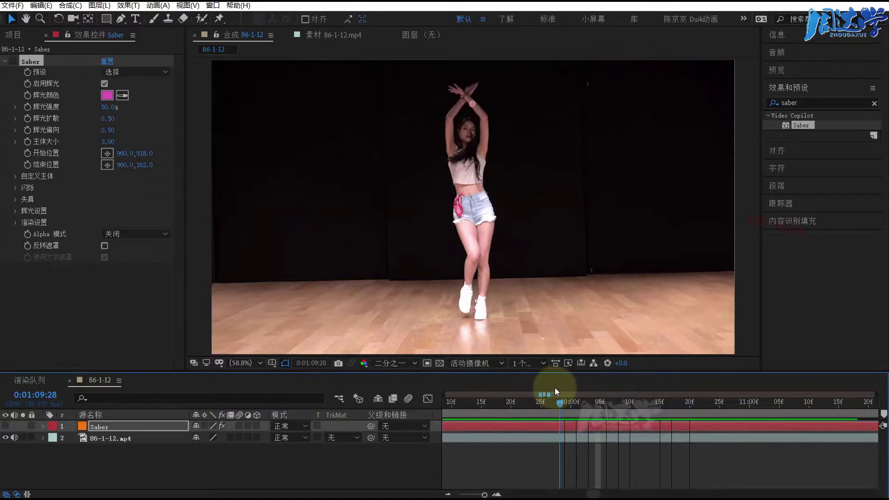
left_click(466, 98)
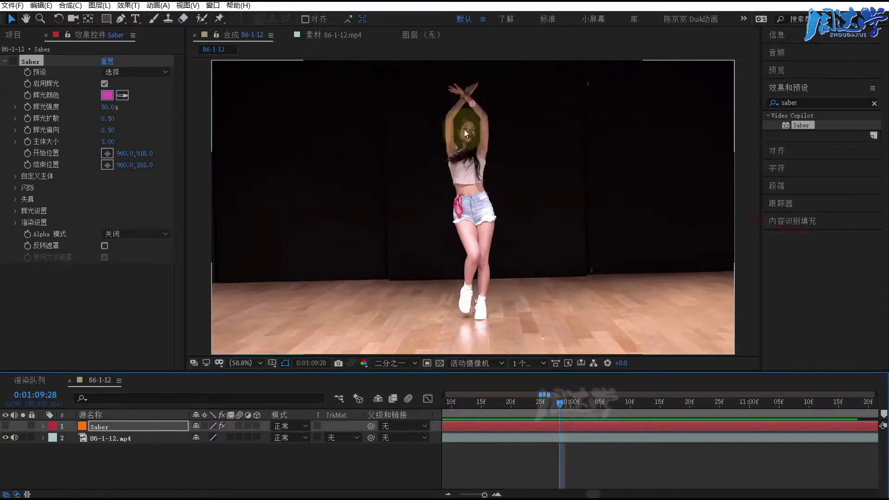
- Set the viewer to Full (完整) resolution, frame the dancer's arms, and select the Saber layer
scroll(465, 135, "up", 2)
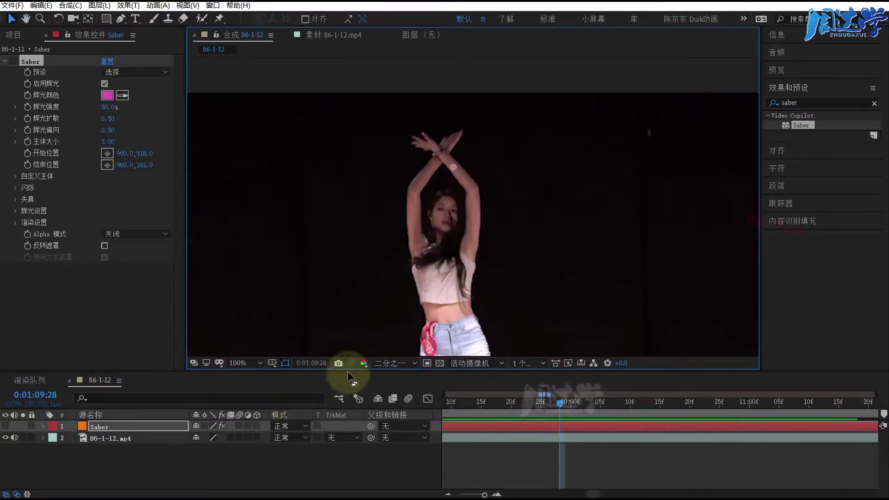
left_click(389, 363)
left_click(380, 356)
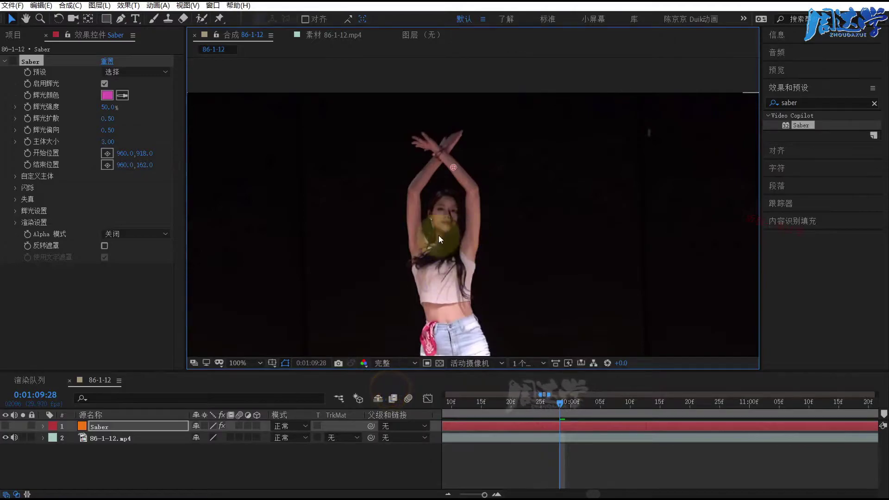
left_click_drag(438, 235, 451, 199)
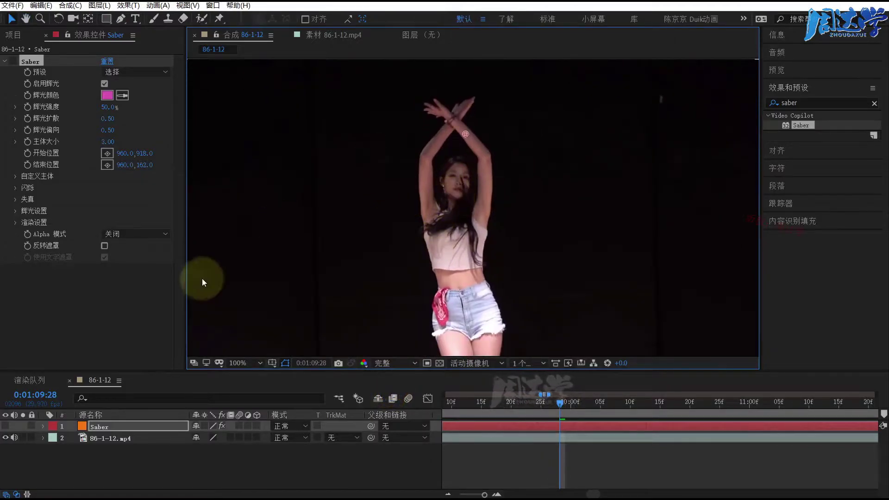
left_click(100, 428)
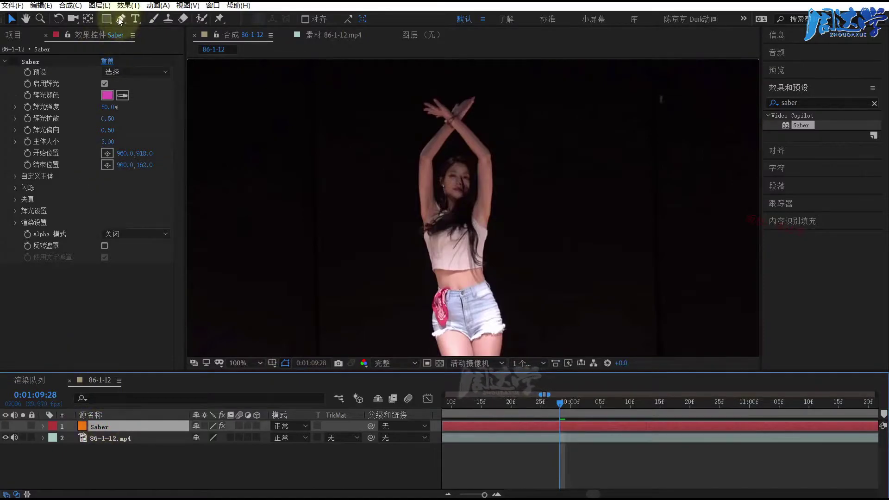
- Zoom onto the crossed arms and draw a Pen mask path around the hands and wrists
key("h")
scroll(451, 100, "up", 1)
mouse_move(452, 99)
left_mouse_down()
mouse_move(451, 227)
mouse_move(432, 130)
left_mouse_up()
scroll(470, 183, "up", 1)
scroll(470, 185, "down", 1)
key("g")
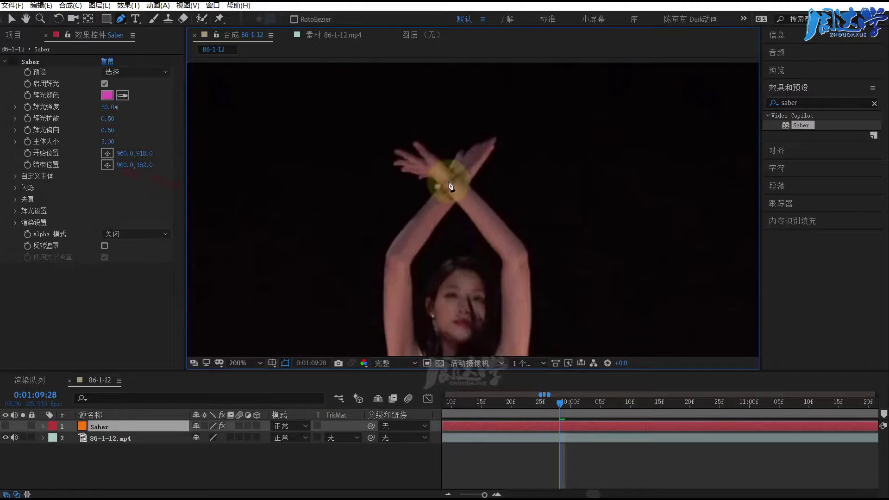
scroll(420, 123, "down", 2)
scroll(453, 304, "down", 2)
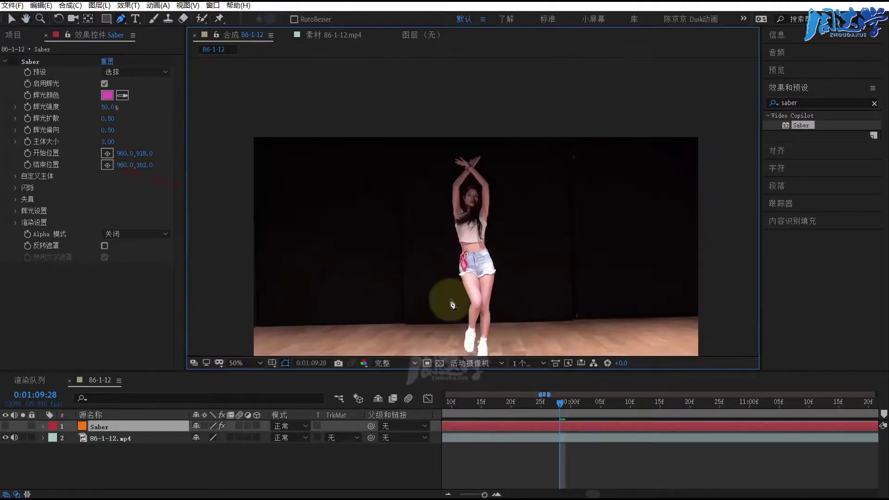
key("h")
left_click_drag(457, 135, 454, 261)
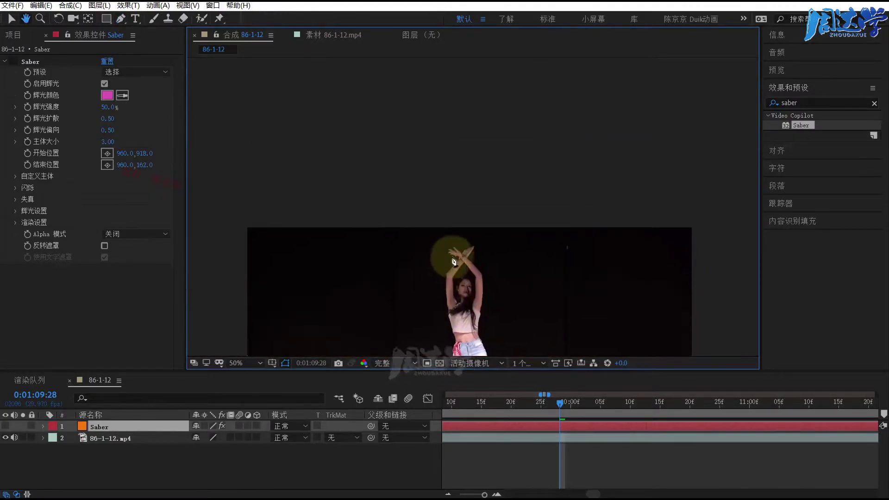
scroll(466, 268, "up", 2)
scroll(460, 298, "up", 2)
key("g")
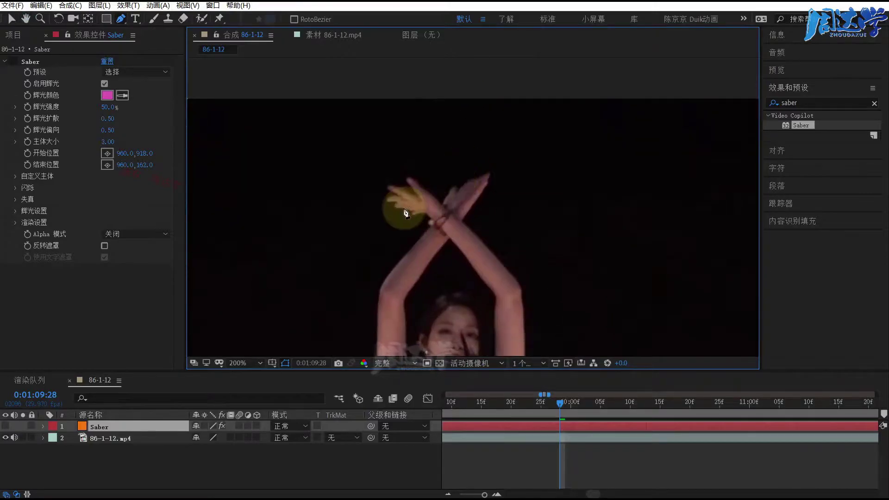
left_click(388, 187)
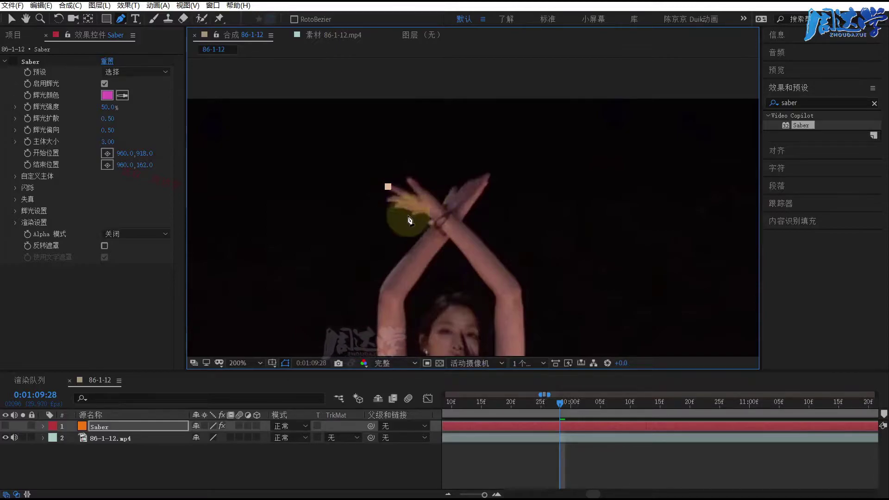
left_click_drag(412, 215, 420, 216)
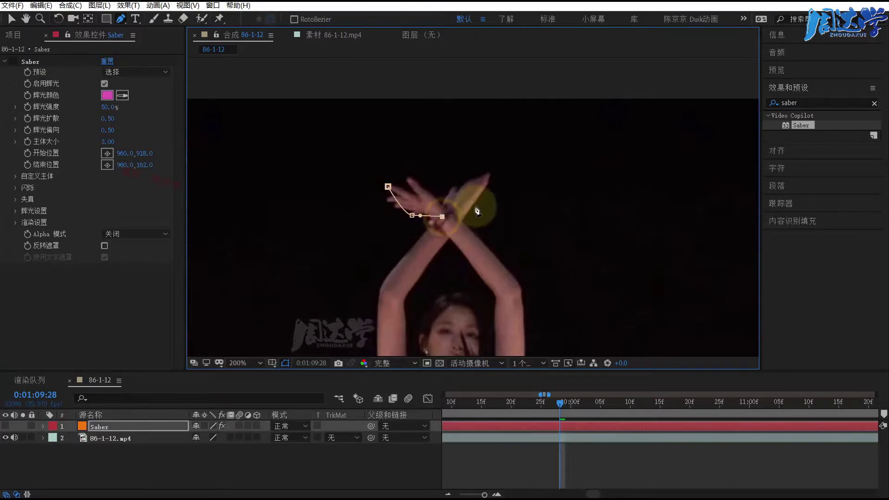
left_click(478, 216)
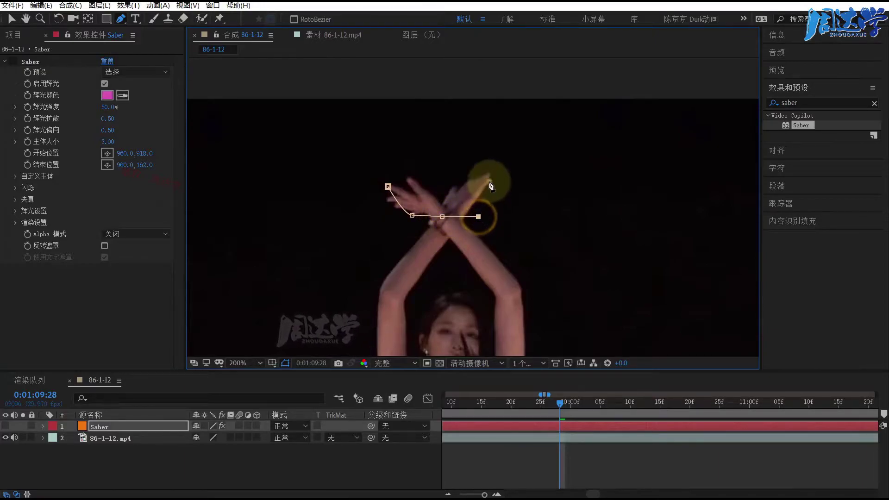
left_click(487, 174)
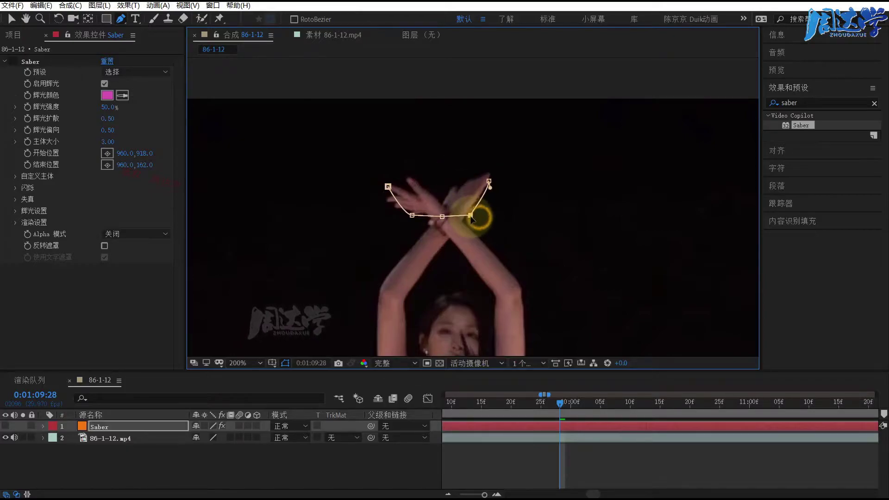
- Convert the mask vertices to smooth points and bend their Bezier handles around the wrists
left_click_drag(478, 216, 465, 217)
left_click_drag(120, 18, 149, 55)
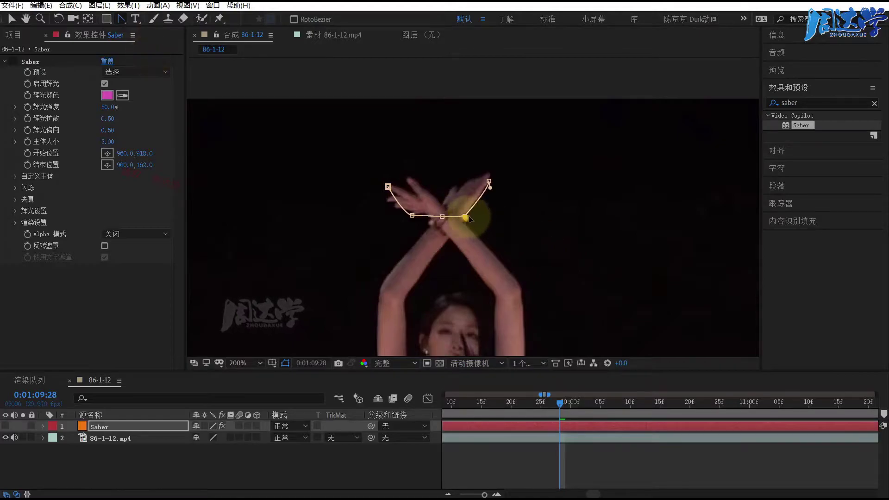
mouse_move(465, 217)
left_mouse_down()
mouse_move(476, 215)
mouse_move(412, 218)
left_mouse_up()
left_click(443, 217)
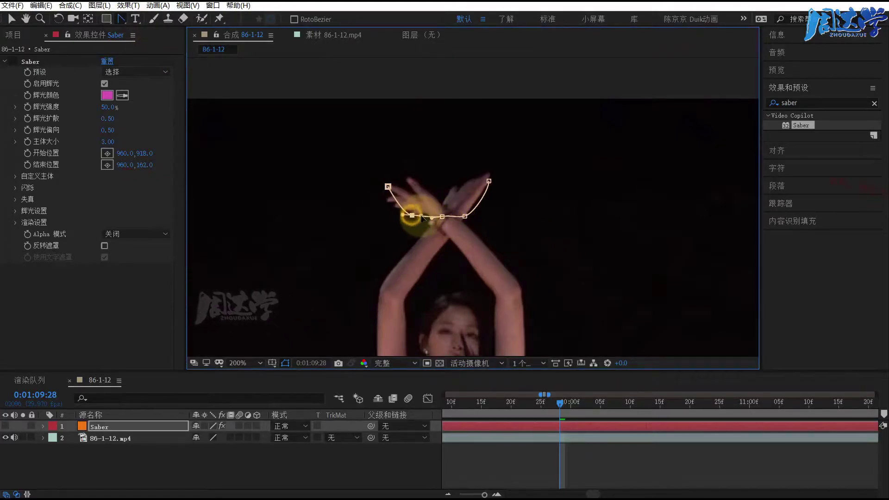
left_click(388, 187)
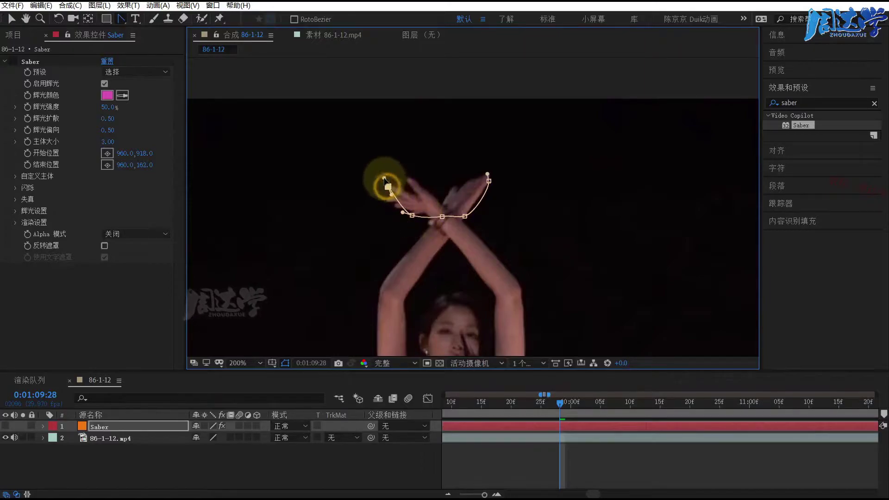
left_click_drag(386, 174, 375, 180)
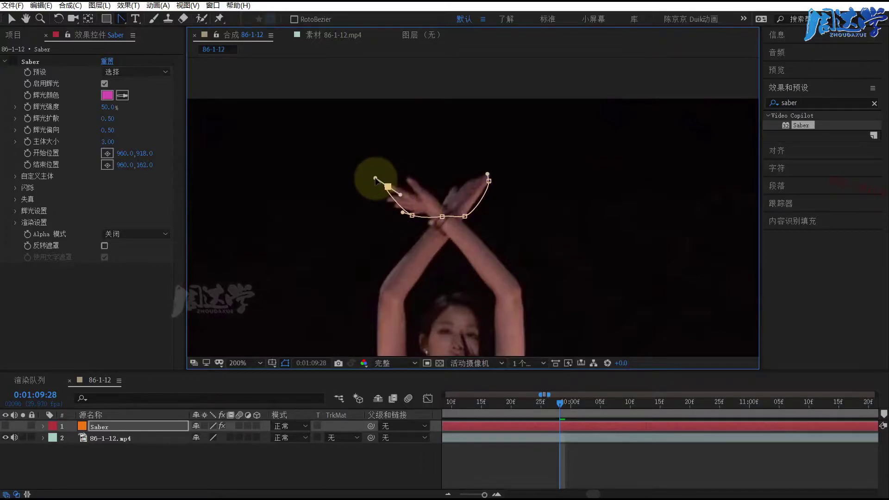
- Nudge the whole mask up and right over the crossed hands with the Selection tool
left_click(387, 199)
left_click(12, 19)
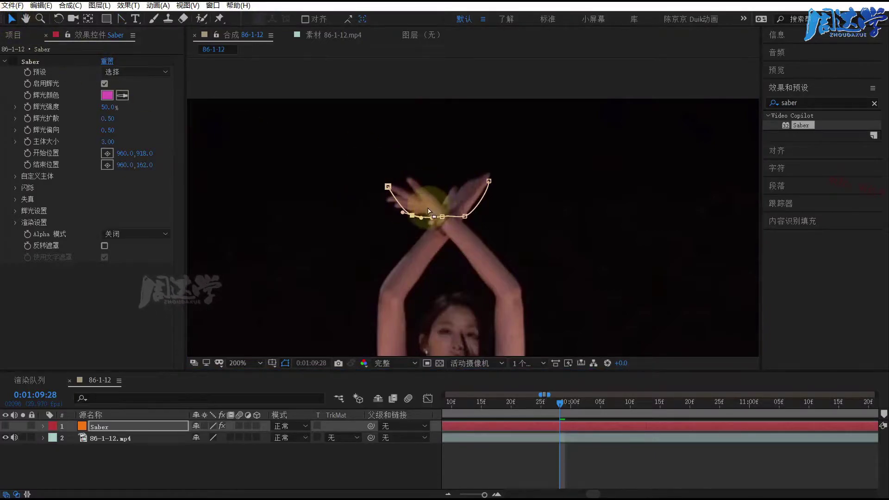
left_click_drag(400, 204, 403, 199)
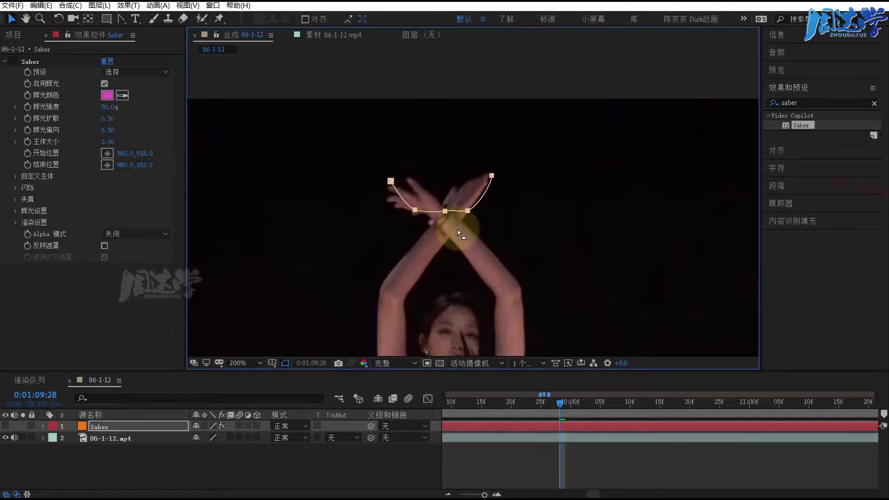
scroll(417, 218, "down", 2)
scroll(445, 246, "down", 1)
scroll(467, 268, "down", 1)
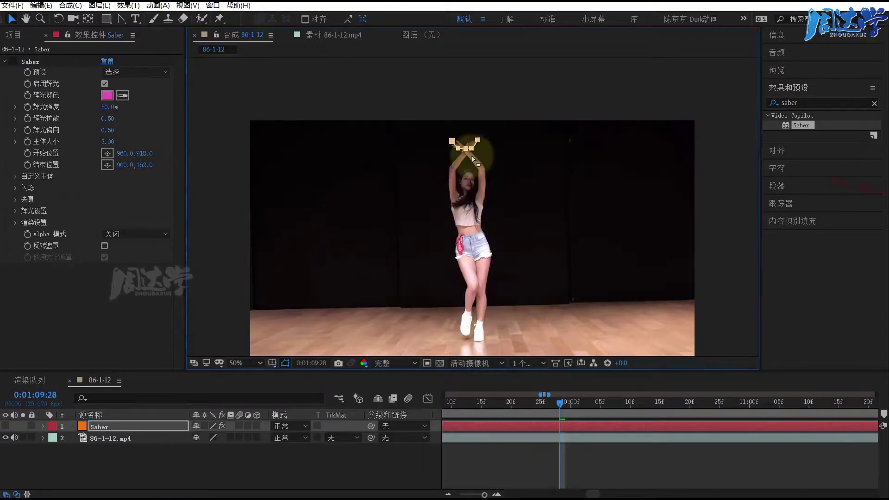
scroll(461, 120, "up", 4)
scroll(500, 199, "up", 2)
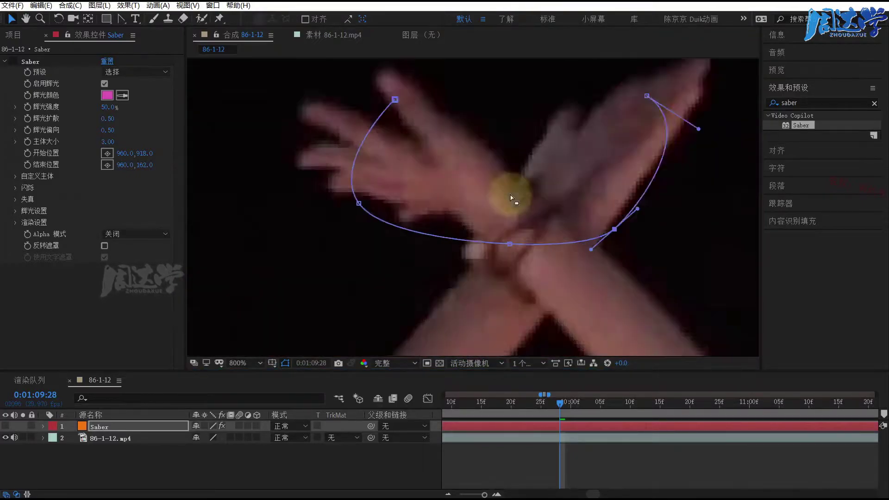
scroll(512, 213, "down", 1)
left_click_drag(512, 235, 509, 163)
scroll(509, 164, "down", 2)
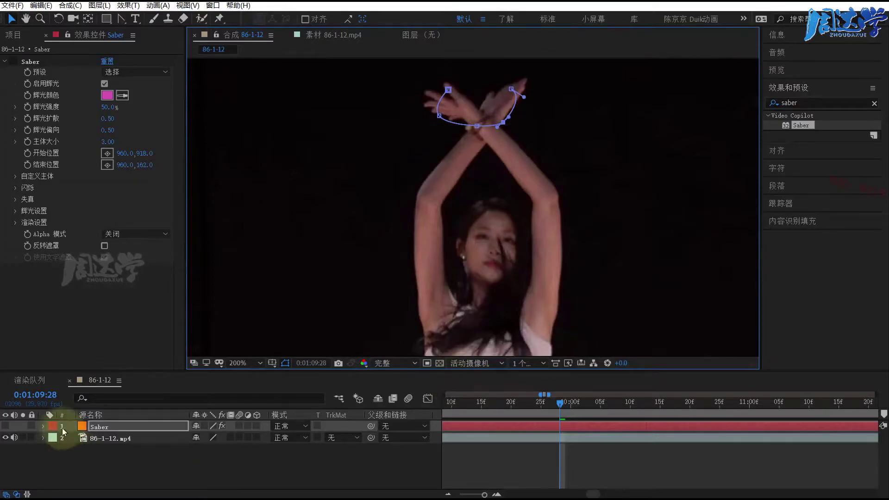
- Fine-tune three mask vertices onto the hands and set a Mask 1 path keyframe at 0:01:09:28
left_click(42, 427)
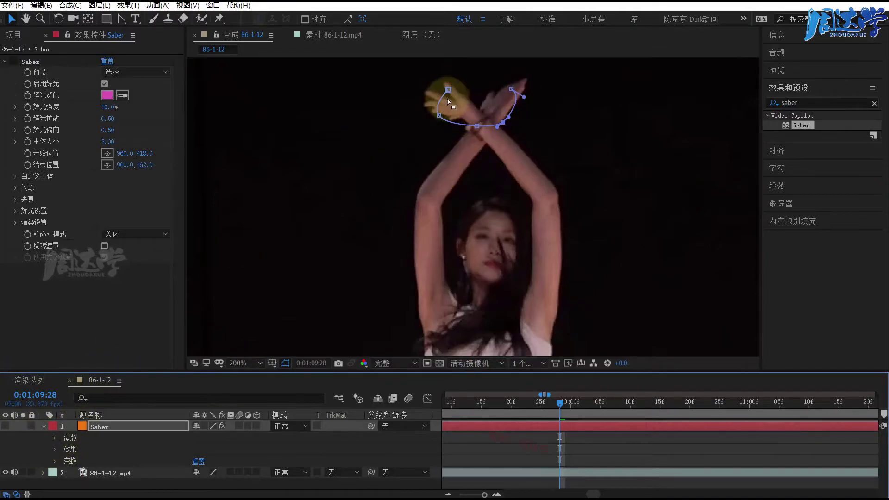
left_click_drag(453, 89, 456, 88)
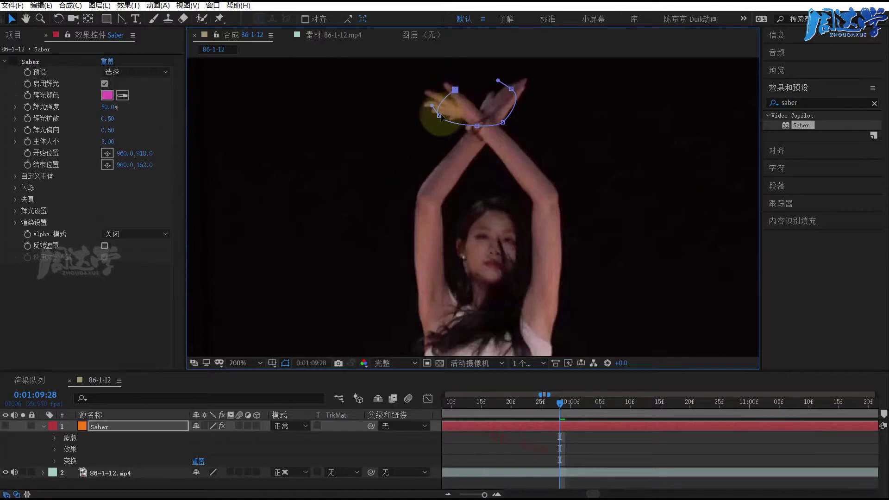
left_click_drag(512, 88, 515, 87)
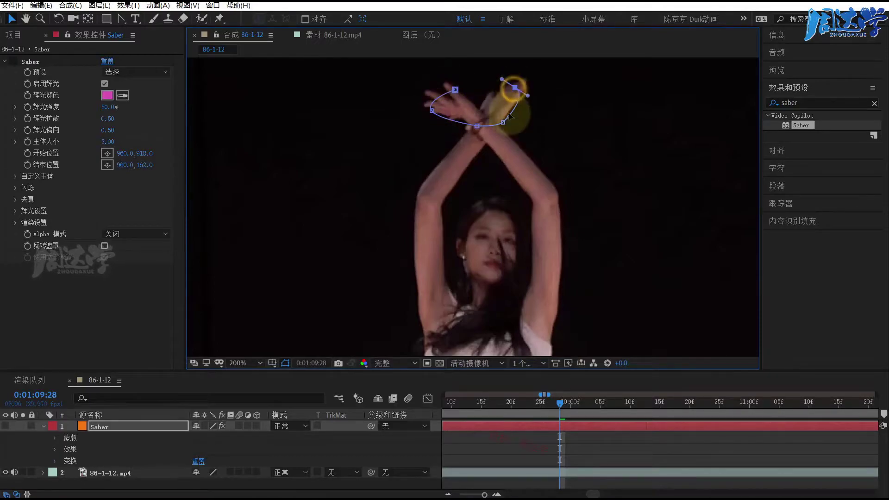
left_click_drag(506, 123, 505, 123)
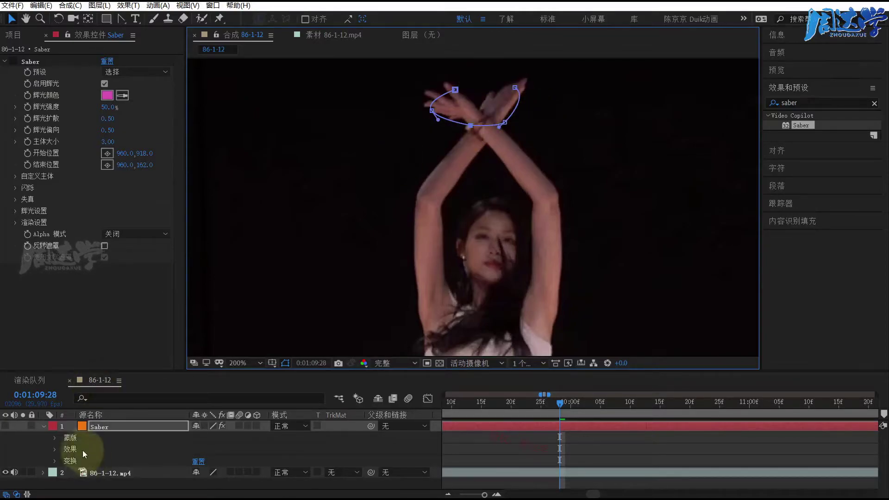
left_click(55, 438)
left_click(68, 449)
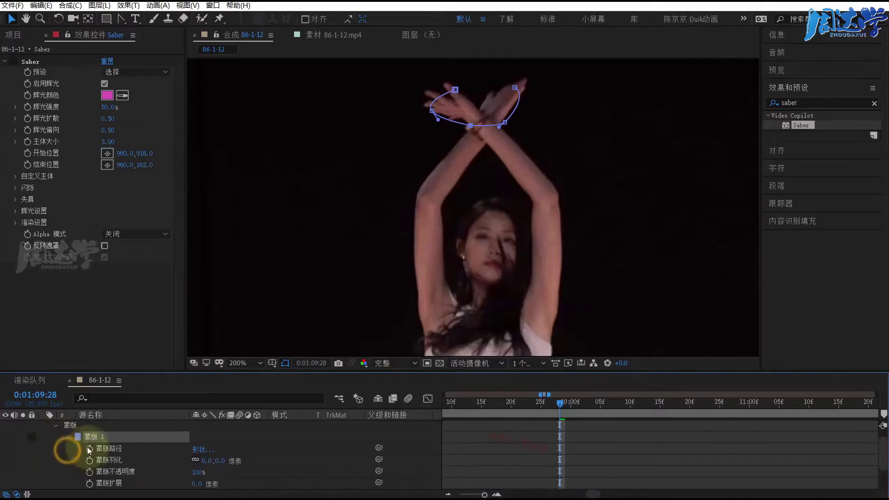
left_click(90, 449)
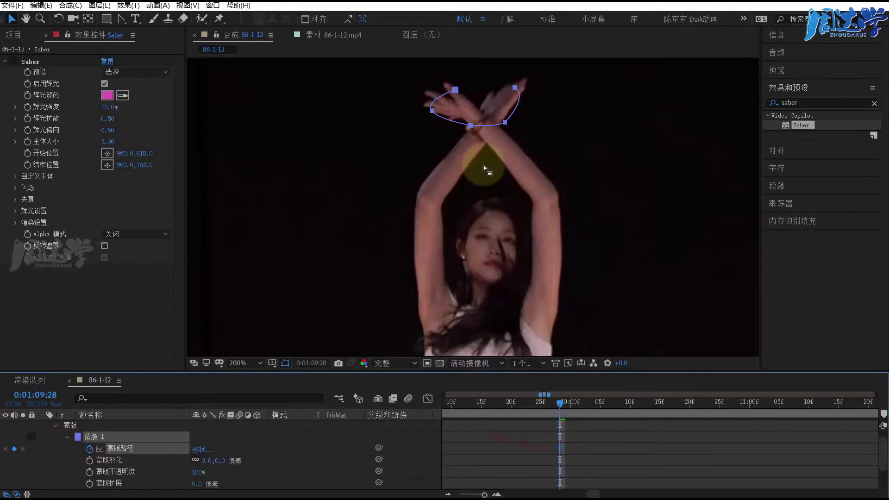
- At 0:01:10:00, move the mask down, shrink it, and pull its top-right vertex toward the wrist
key("Page_Down")
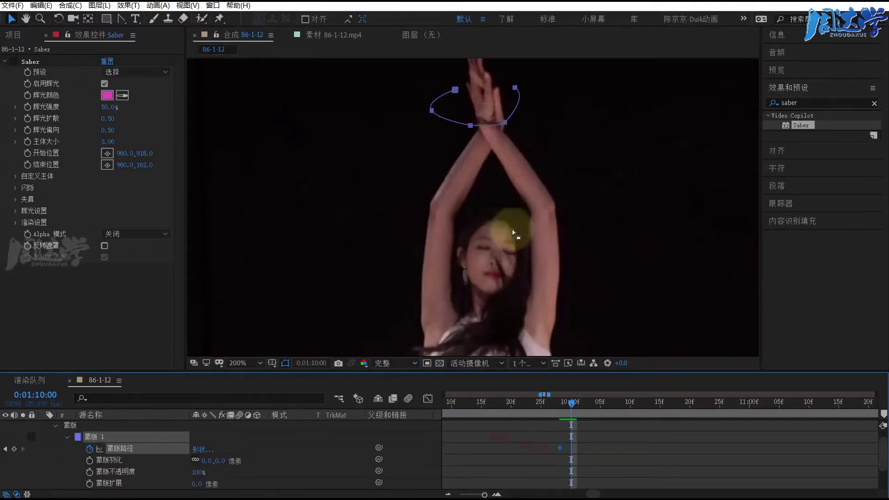
key("Page_Up")
key("Page_Up")
key("Page_Down")
key("Page_Down")
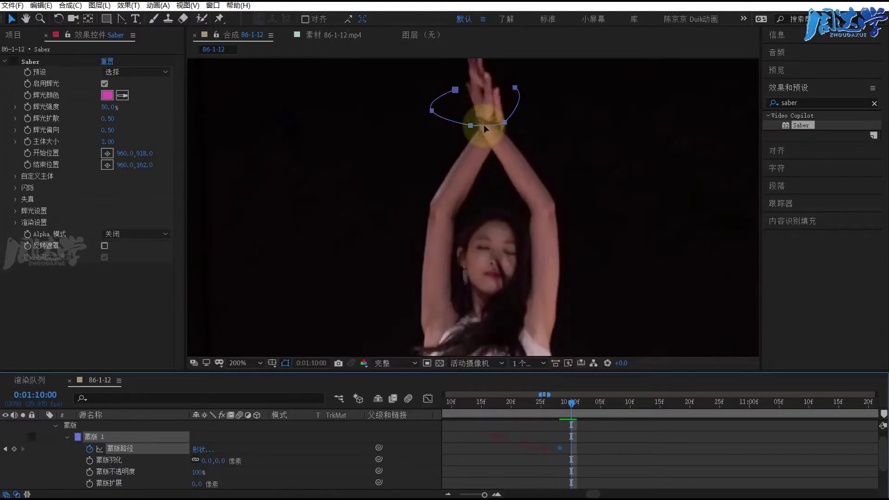
left_click_drag(484, 128, 495, 152)
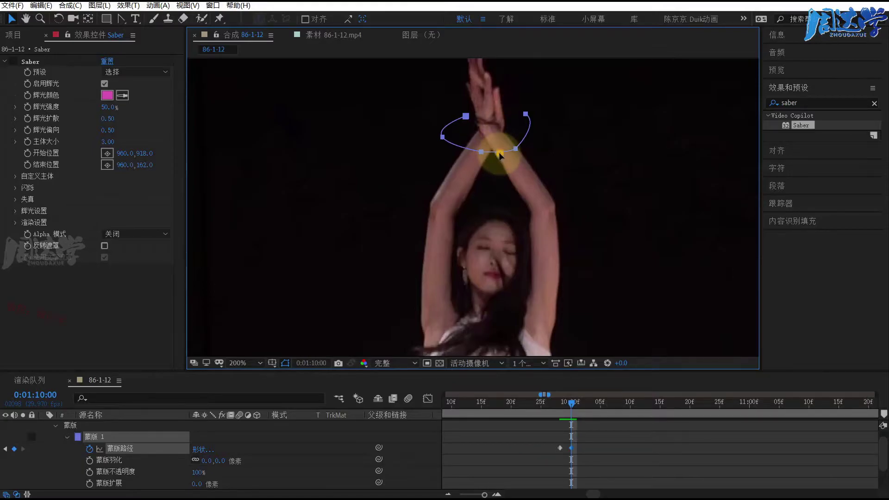
double_click(500, 155)
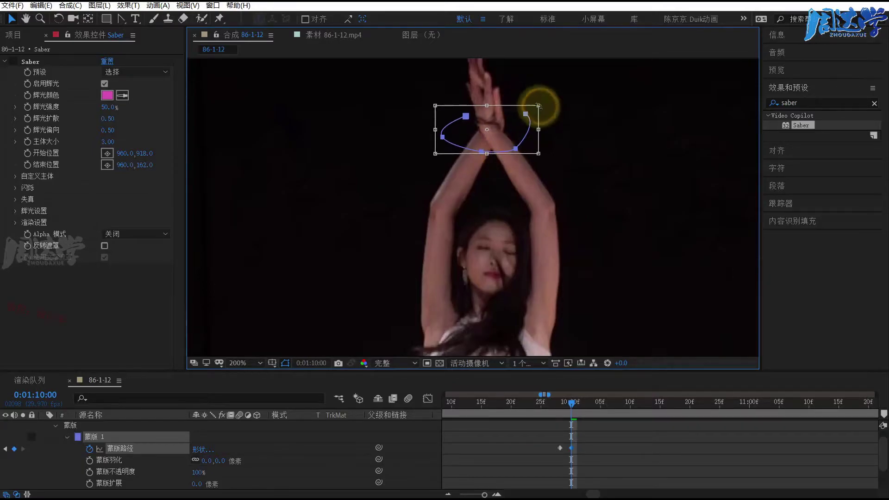
left_click_drag(539, 105, 477, 124)
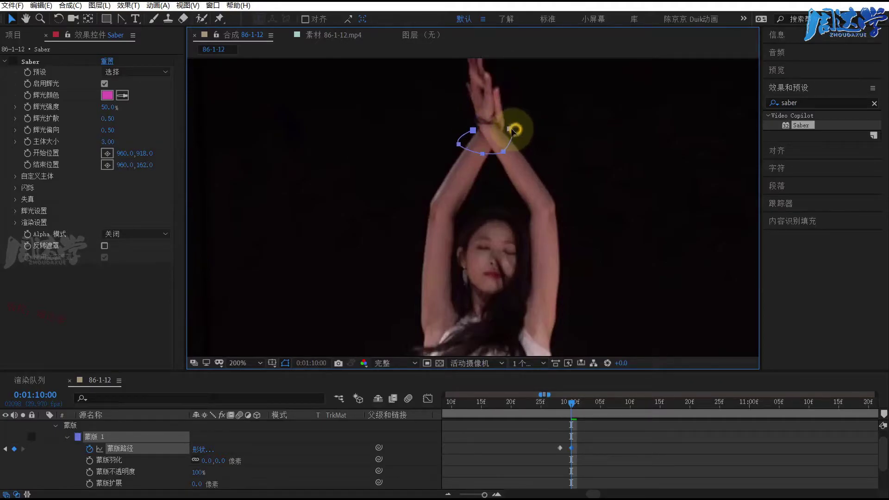
left_click_drag(514, 129, 506, 129)
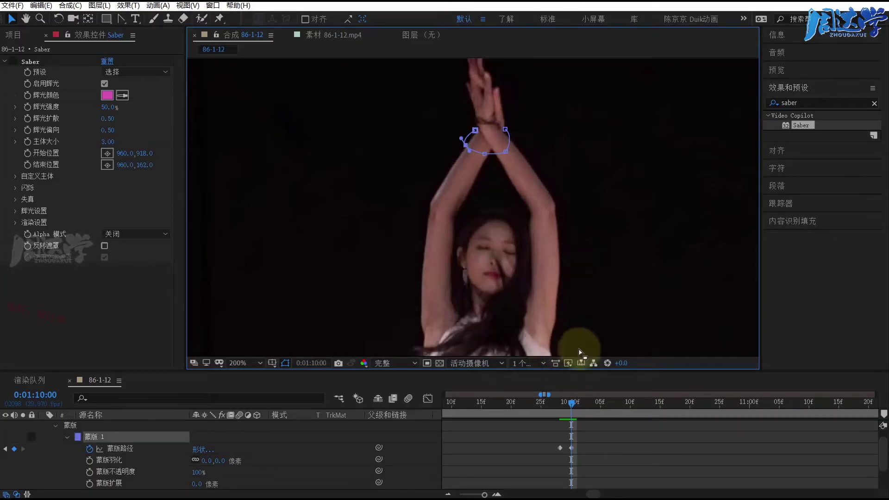
key("Page_Down")
key("Page_Down")
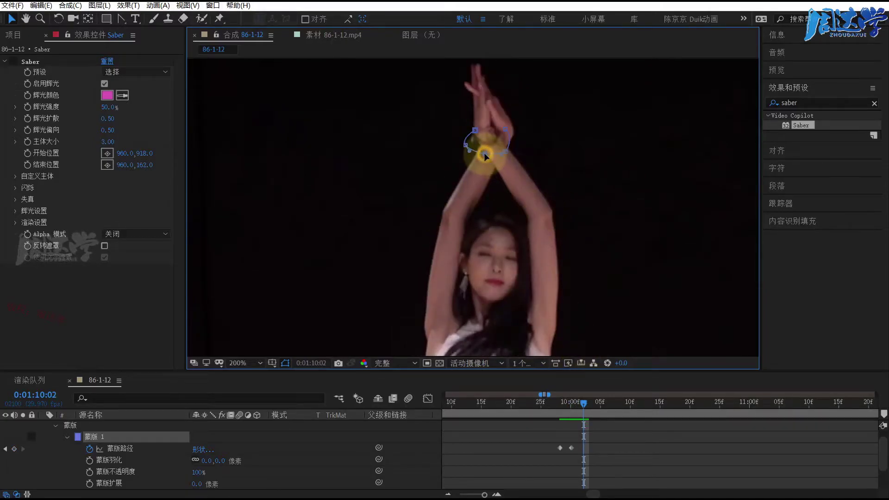
- At 0:01:10:02, move the mask onto the forearms, enlarge and tilt it, then refit its vertices
left_click_drag(474, 140, 481, 201)
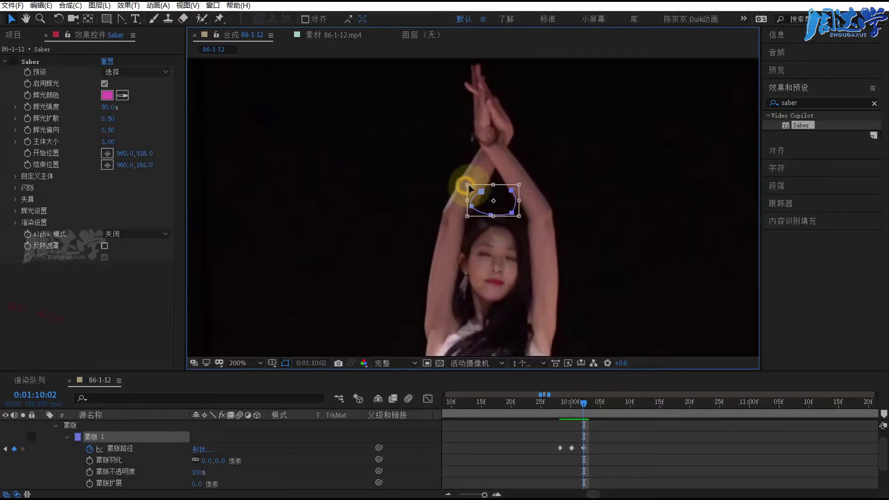
left_click_drag(467, 184, 447, 162)
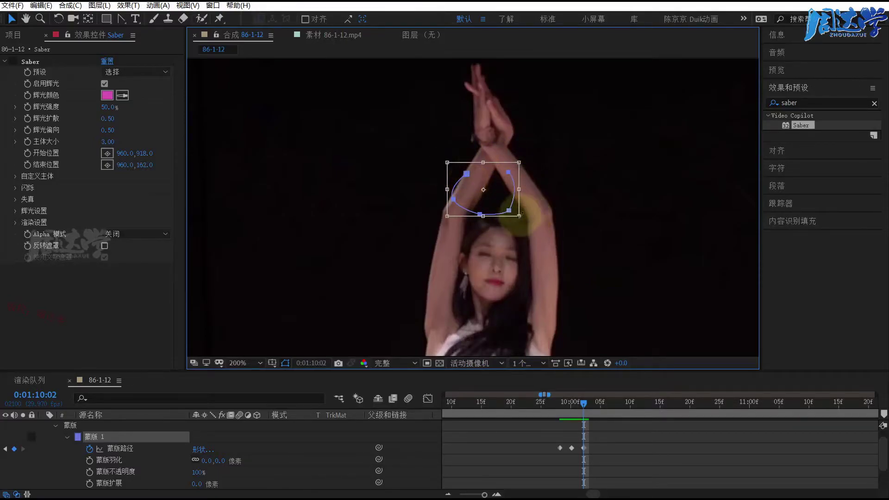
left_click_drag(519, 216, 551, 233)
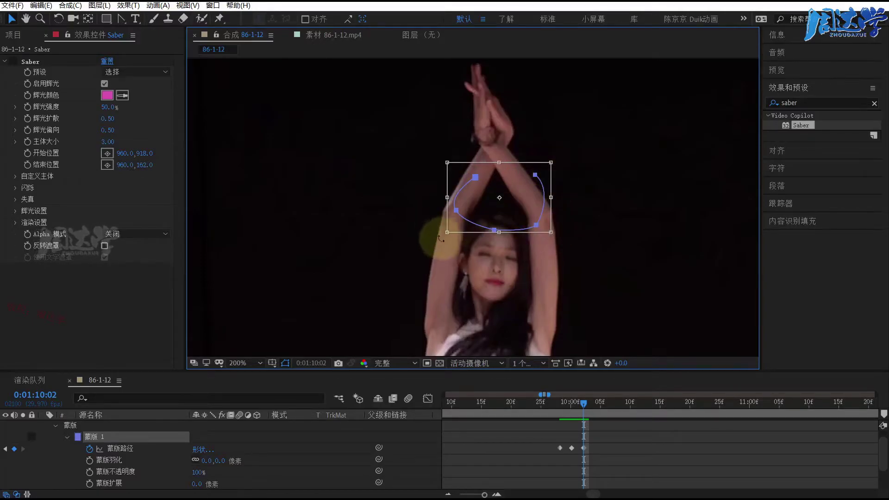
left_click_drag(447, 233, 434, 238)
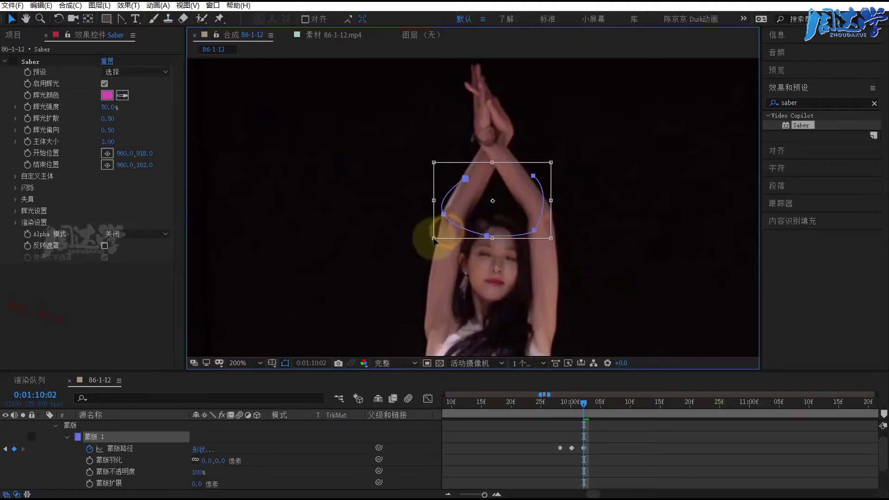
left_click_drag(552, 239, 544, 208)
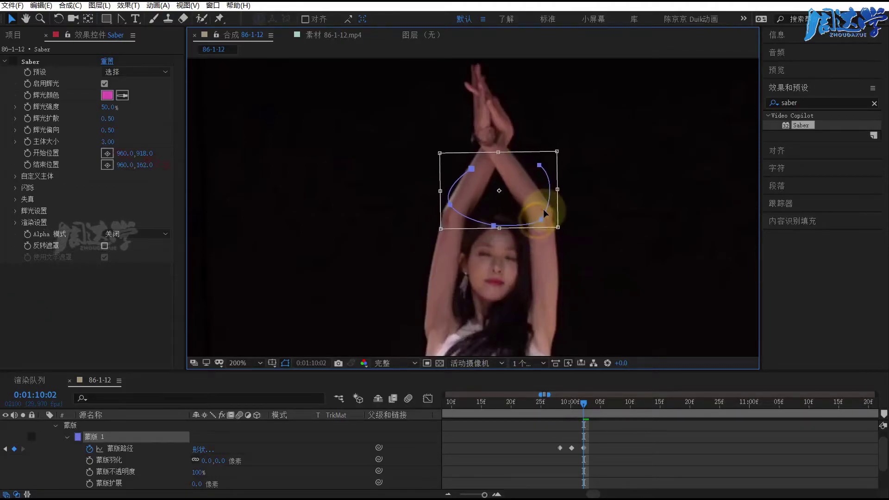
key("Return")
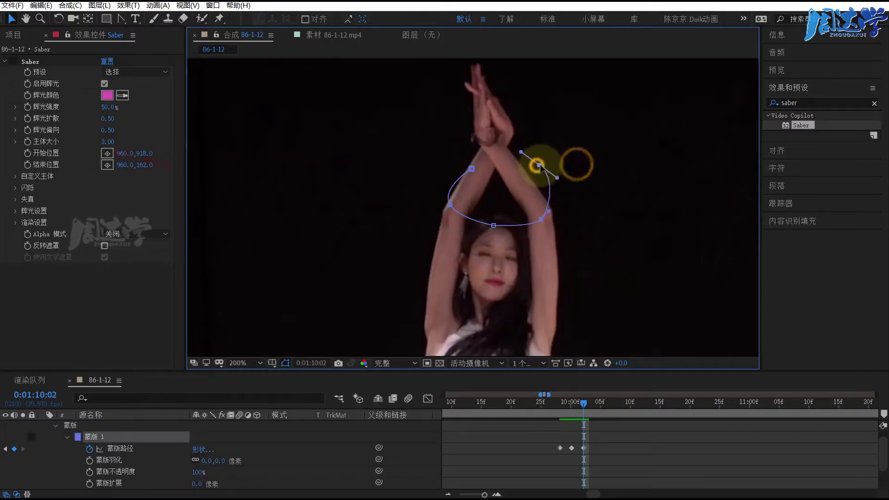
left_click_drag(540, 166, 532, 189)
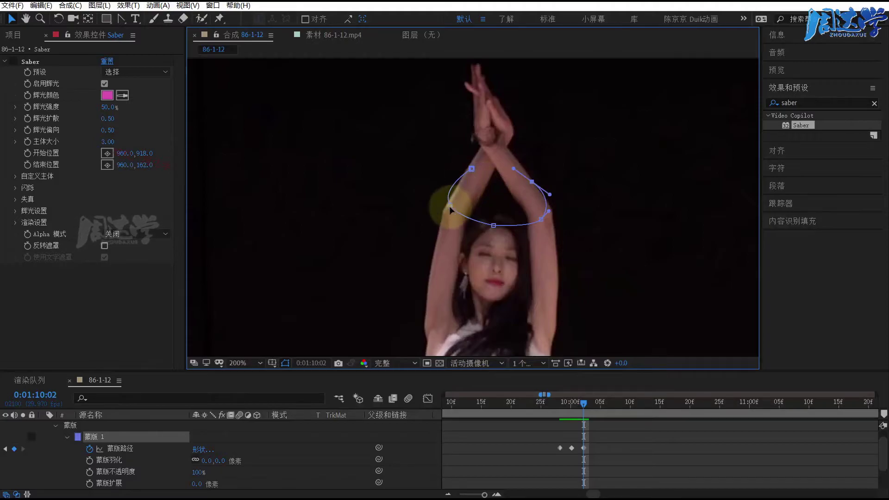
left_click(472, 171)
left_click(493, 226)
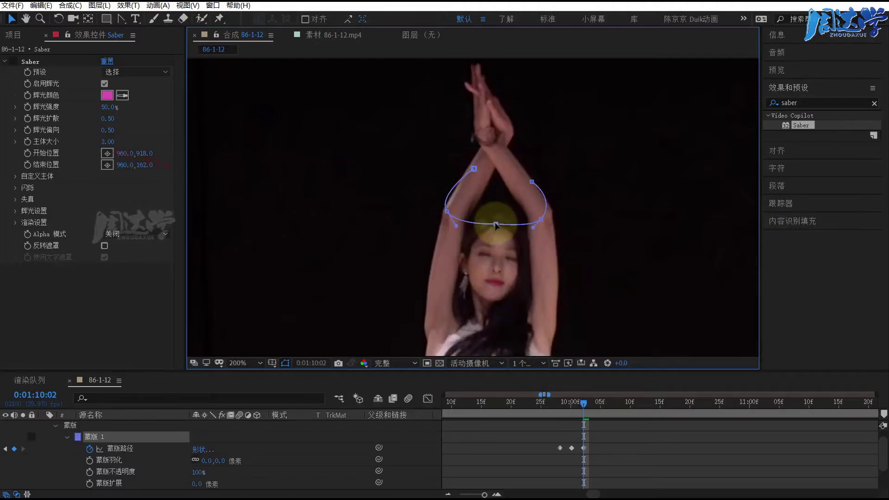
left_click_drag(496, 224, 485, 164)
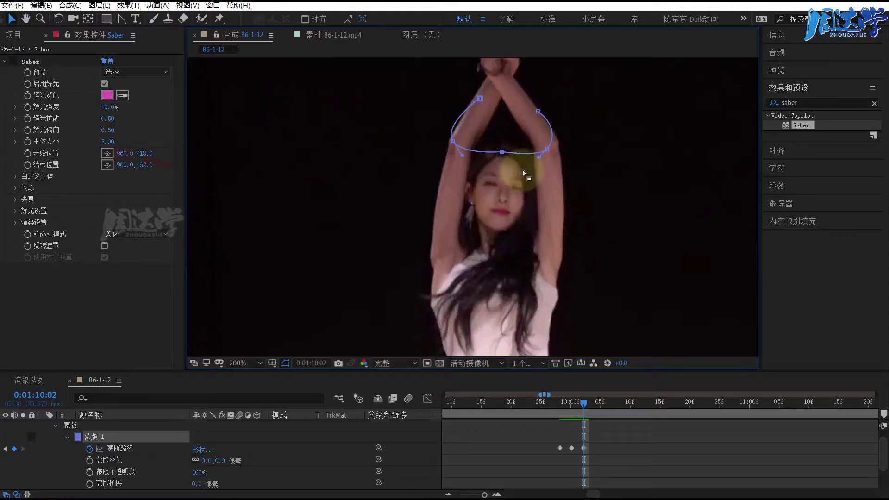
left_click(480, 106)
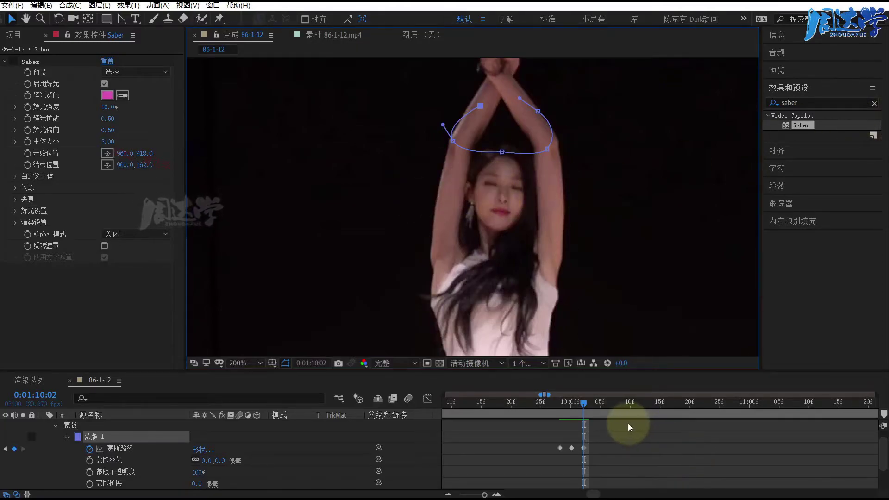
- At 0:01:10:04, lower the mask and widen its vertices into an arc around the raised arms
key("Page_Down")
key("Page_Down")
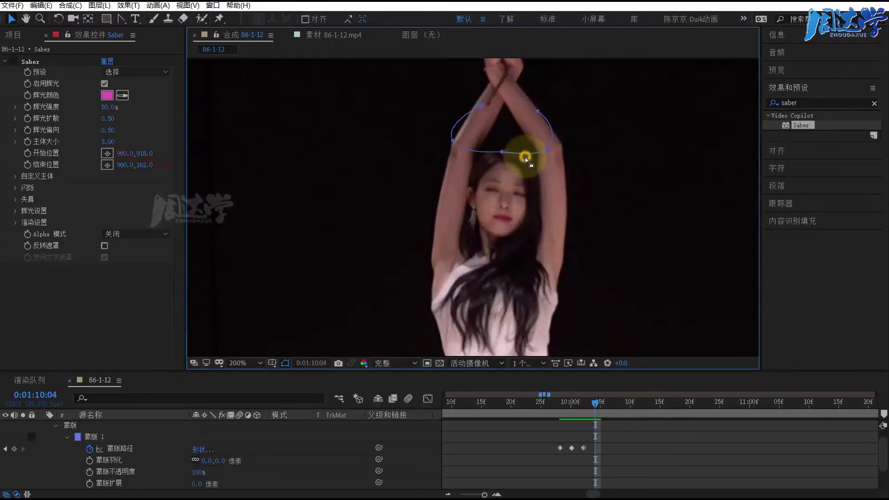
left_click(526, 157)
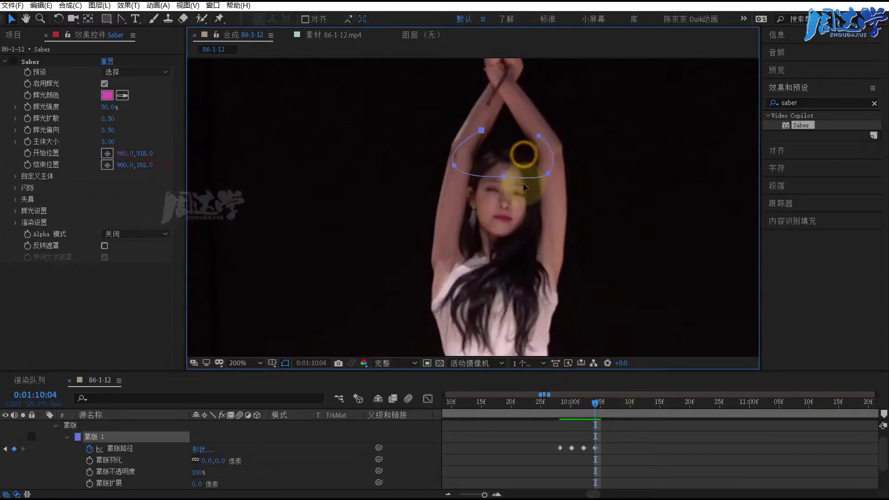
left_click_drag(526, 157, 527, 198)
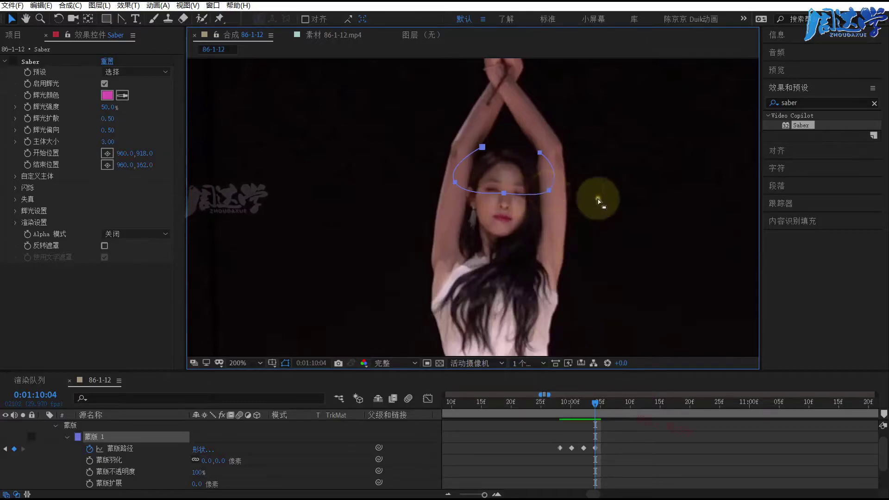
left_click_drag(550, 192, 565, 197)
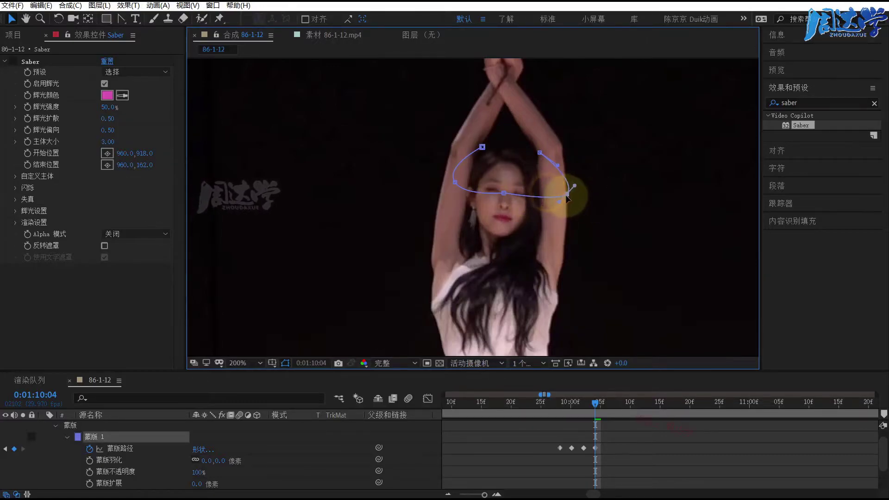
left_click(460, 192)
left_click_drag(482, 146, 460, 141)
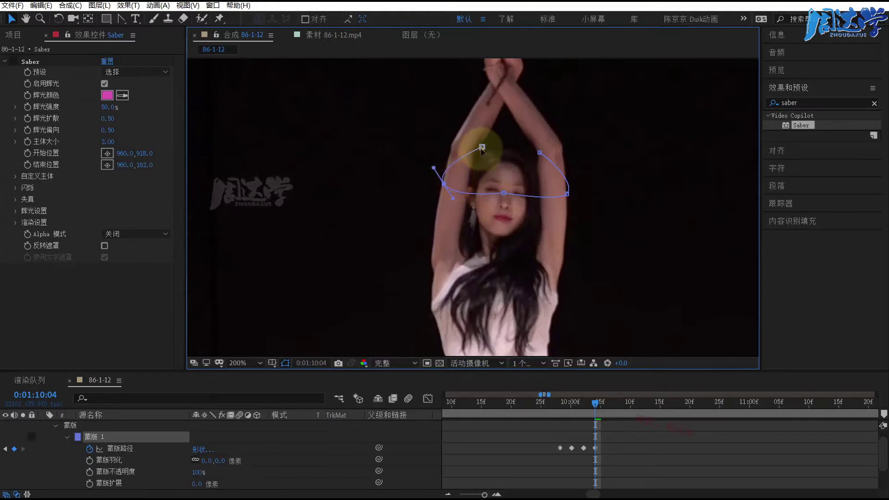
left_click(539, 153)
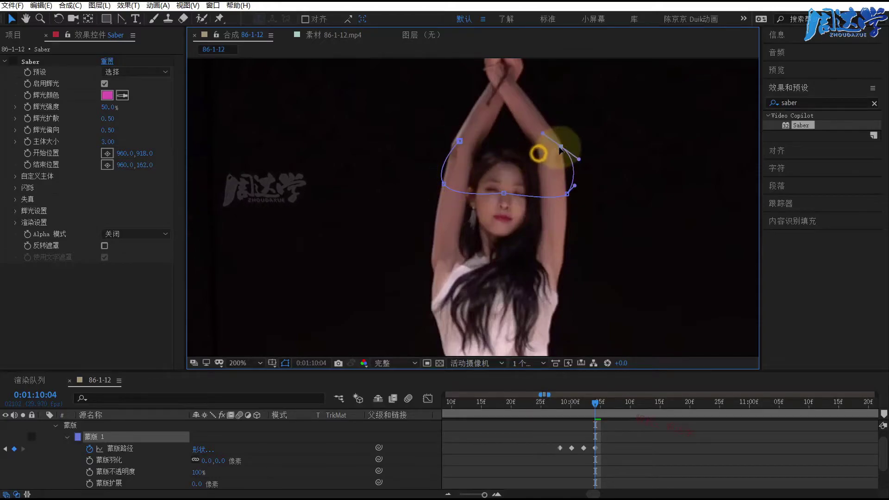
left_click_drag(560, 147, 557, 147)
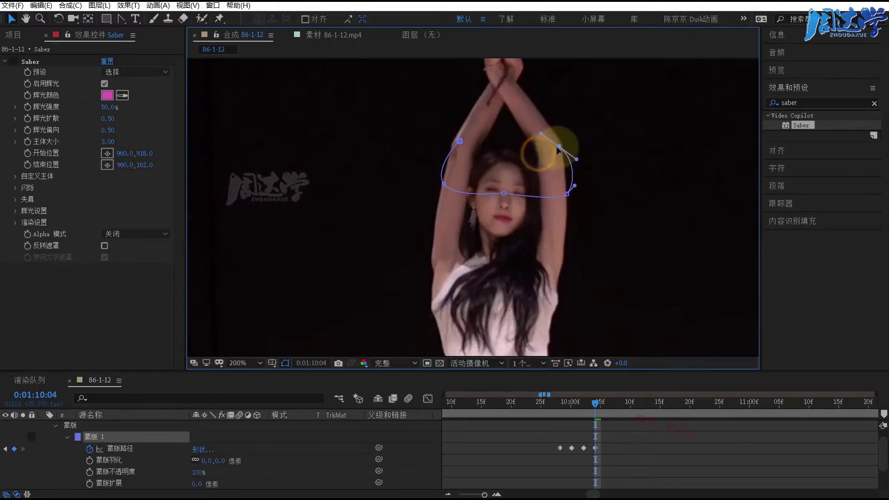
left_click(503, 195)
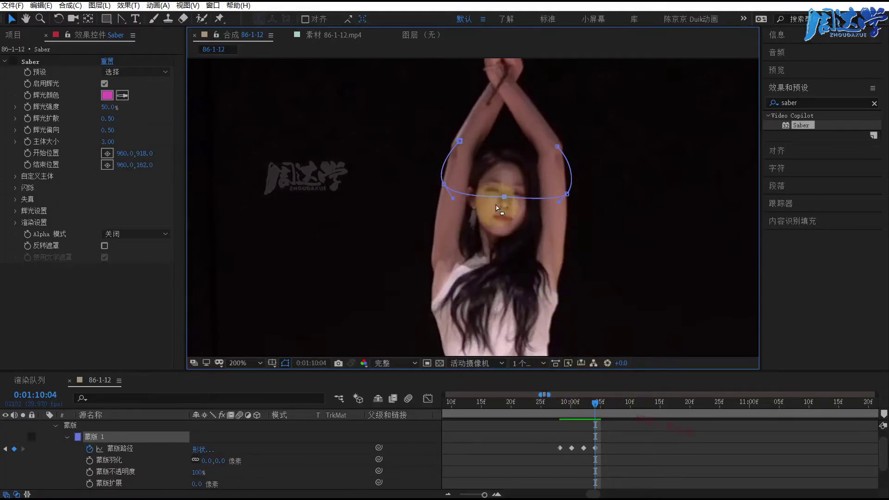
- At 0:01:10:06, lower the whole mask over the face and pull its upper edges along the arms
key("Page_Down")
key("Page_Down")
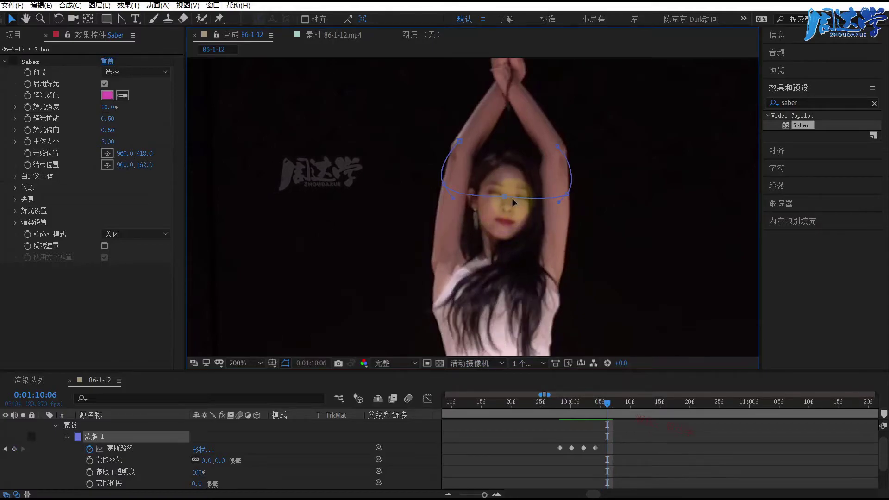
double_click(504, 198)
left_click_drag(516, 208, 512, 242)
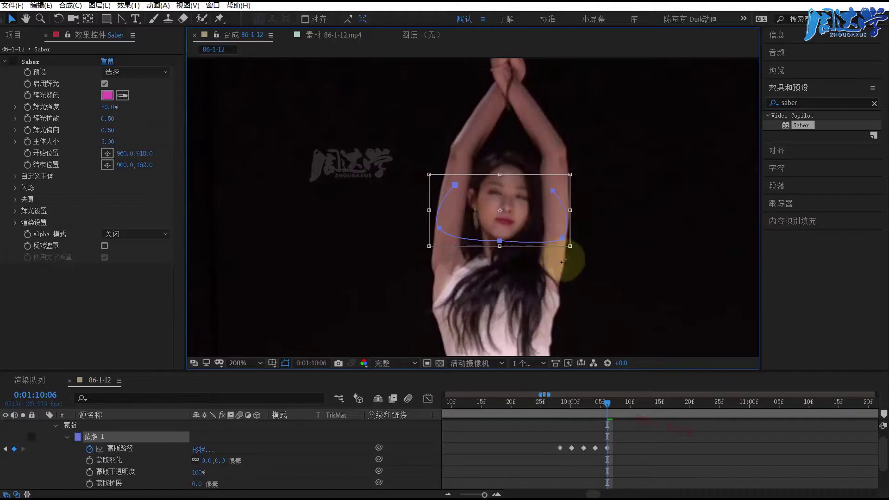
key("Return")
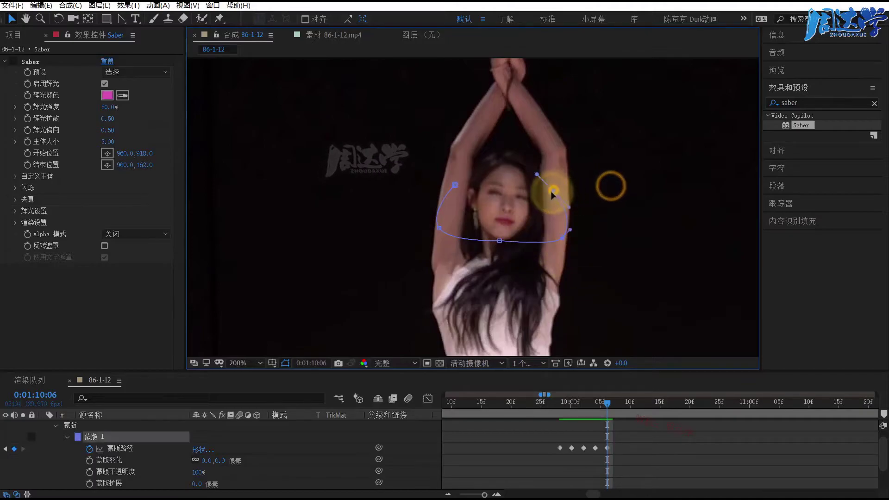
left_click_drag(556, 190, 561, 193)
left_click_drag(455, 185, 446, 182)
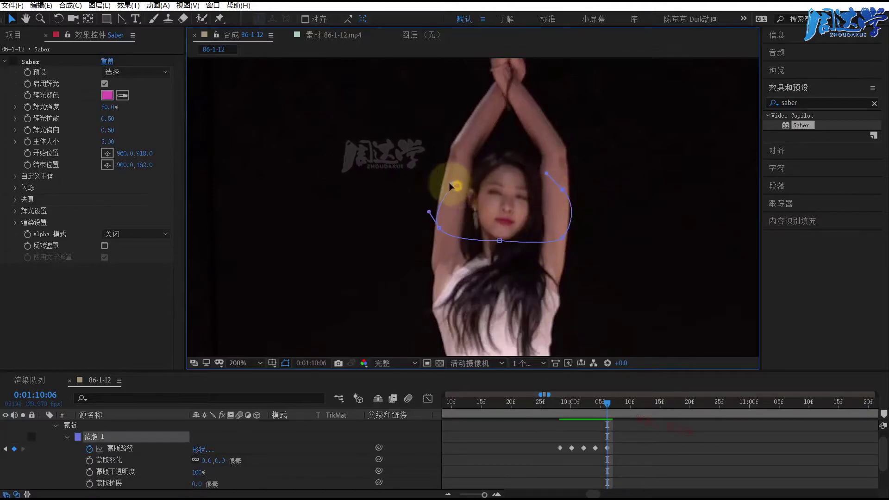
left_click(535, 293)
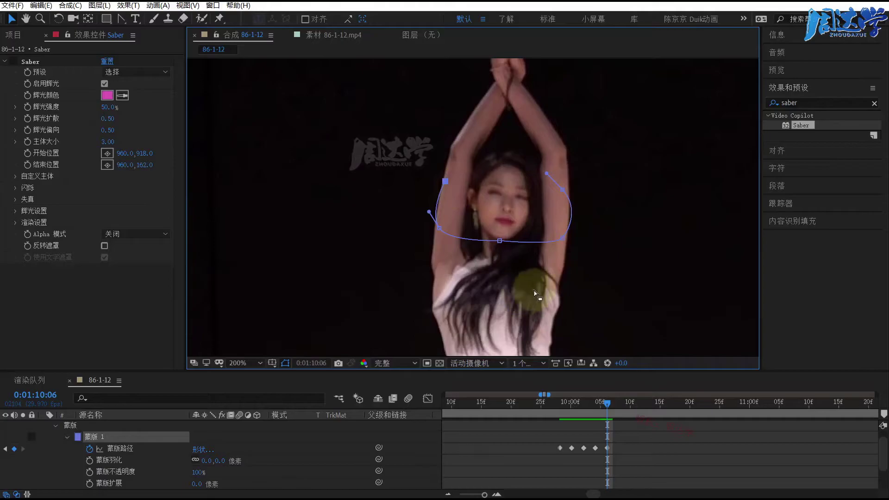
- At 0:01:10:08, drop the mask onto the chest and raise a vertex to fit the shoulder
left_click(619, 399)
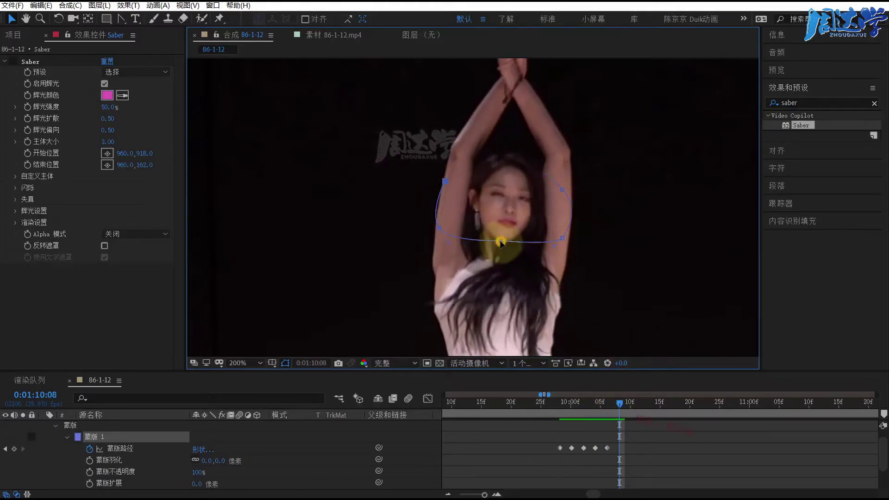
double_click(502, 242)
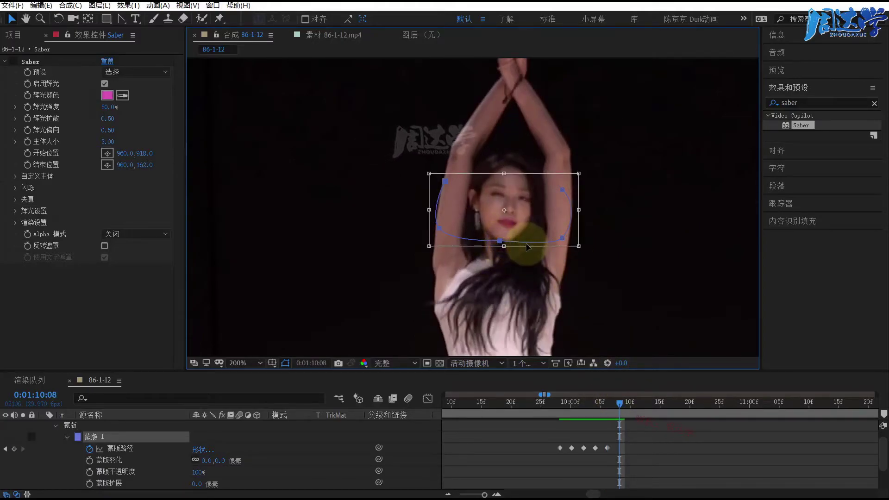
left_click_drag(527, 246, 522, 311)
key("Return")
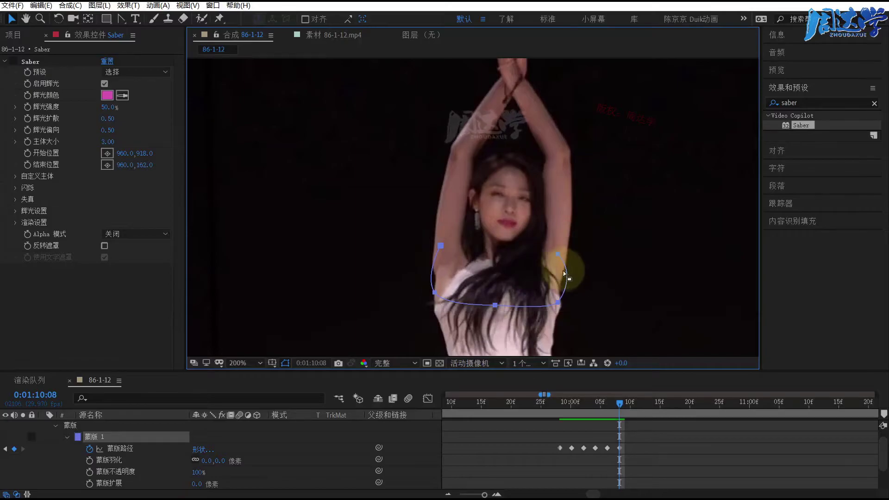
left_click_drag(558, 262, 557, 257)
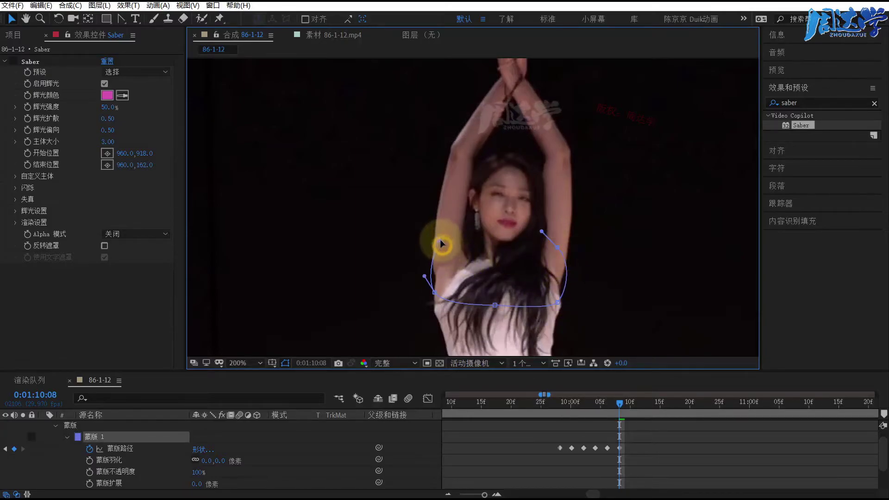
key("space")
left_click_drag(531, 224, 521, 102)
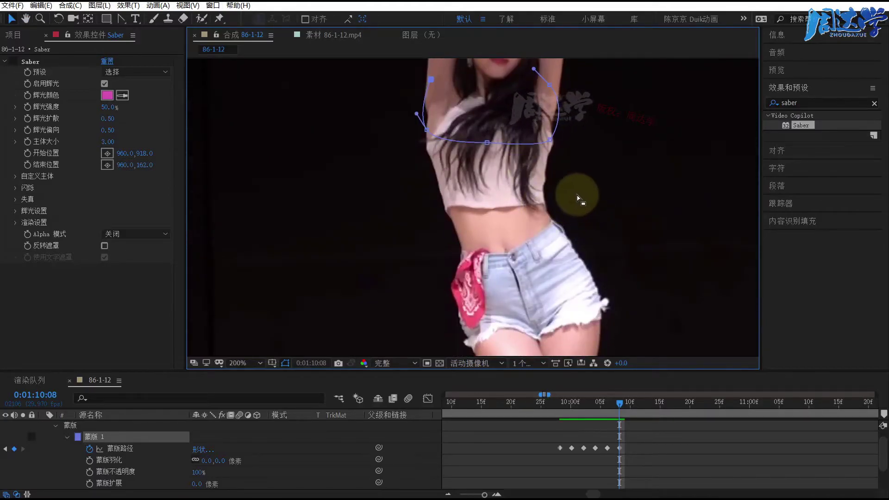
- Two frames on, move the mask down with the chest and refit its shoulder and side vertices
key("Page_Down")
key("Page_Down")
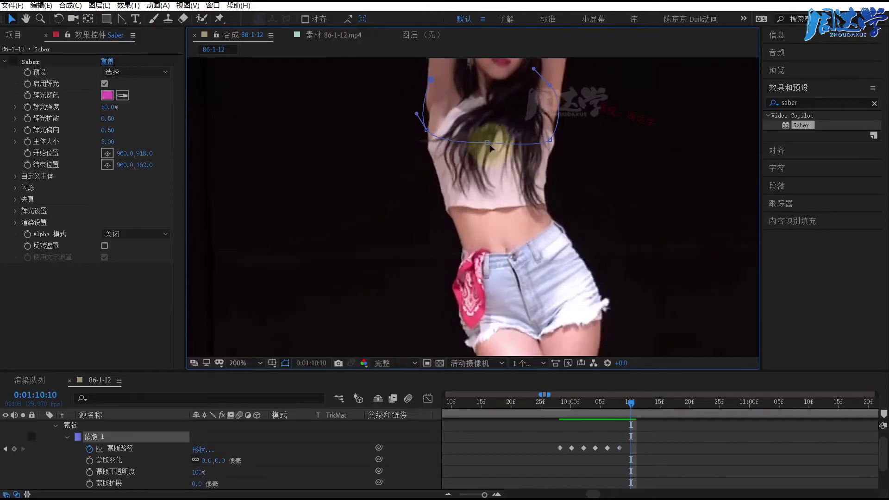
left_click(487, 142)
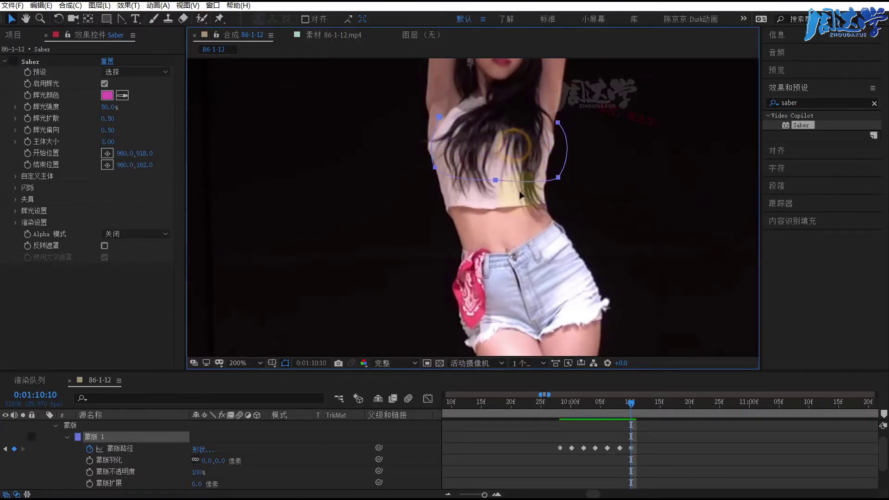
mouse_move(514, 147)
left_mouse_down()
mouse_move(519, 190)
mouse_move(539, 207)
left_mouse_up()
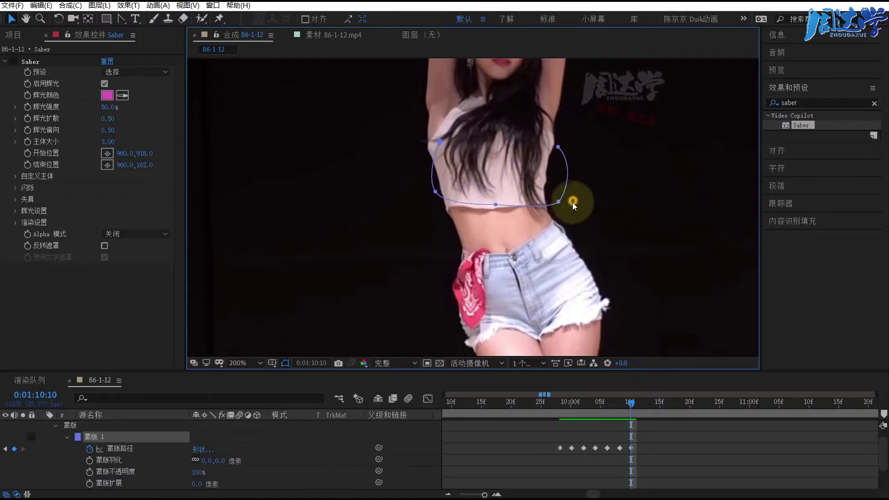
left_click(558, 202)
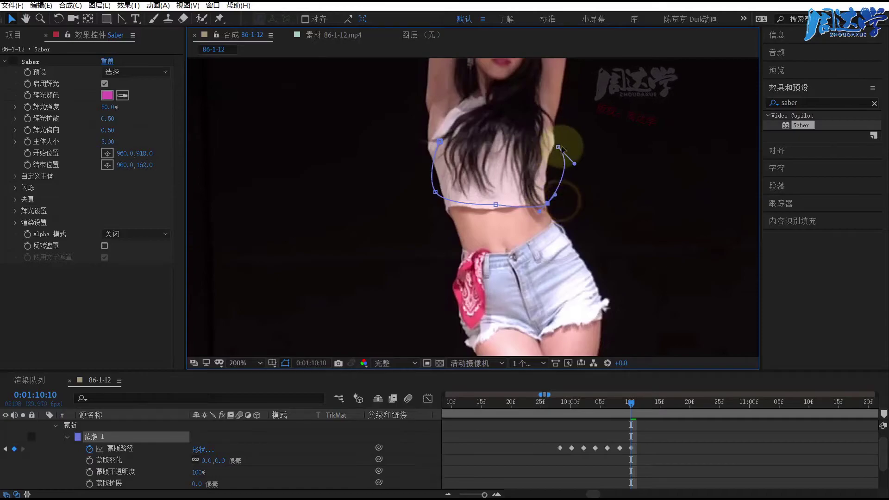
left_click_drag(574, 163, 558, 163)
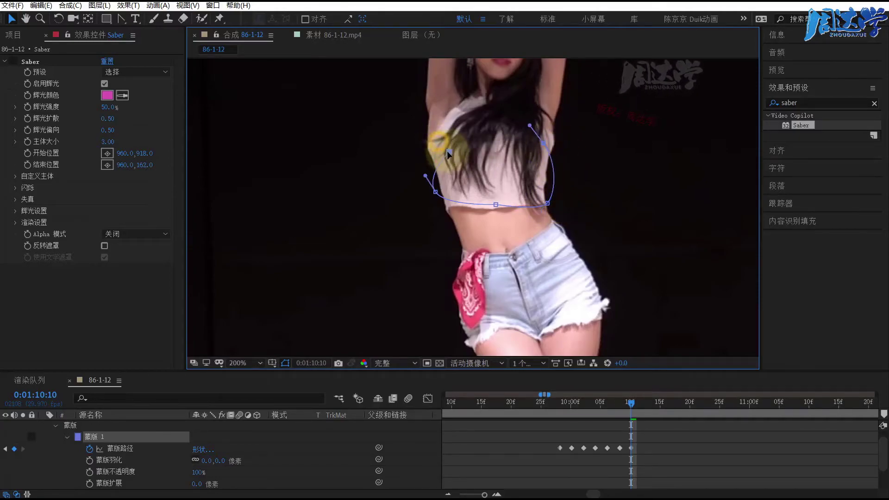
left_click_drag(439, 144, 431, 144)
left_click(436, 192)
left_click(529, 130)
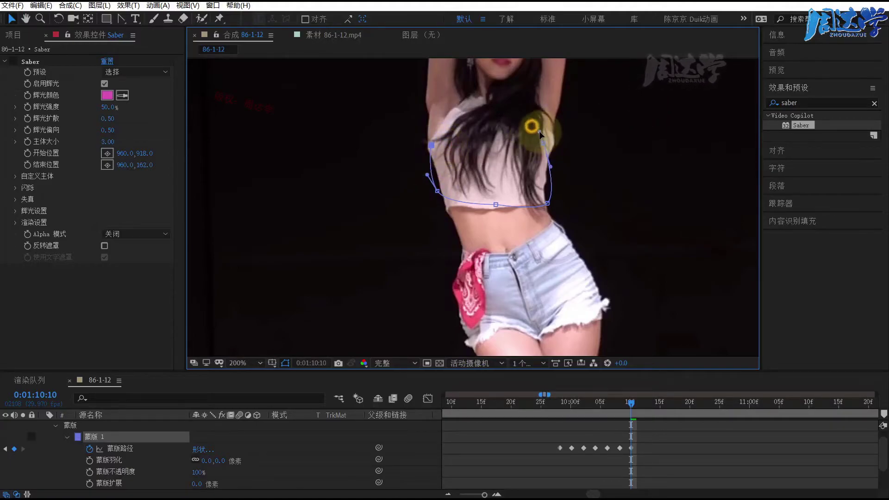
left_click_drag(529, 125, 549, 175)
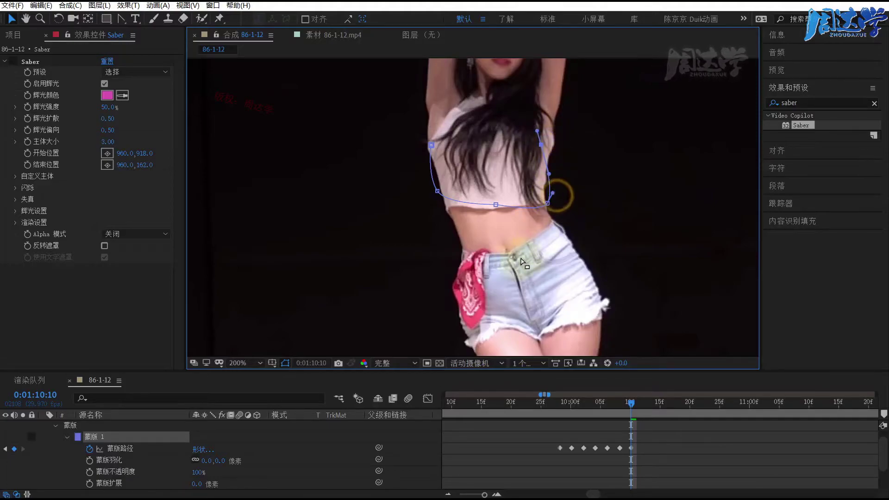
scroll(533, 204, "down", 3)
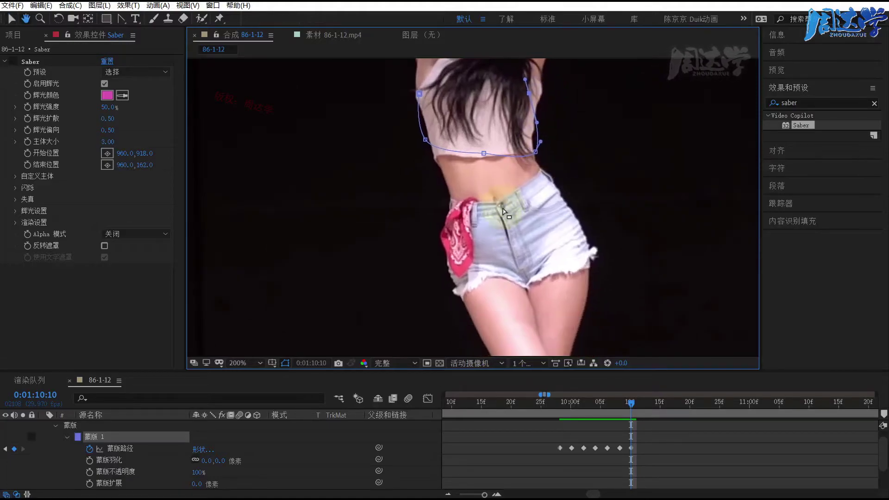
- At 10:12, shift the mask down-right and reshape its sides around the waist
left_click(643, 401)
left_click_drag(507, 160, 519, 201)
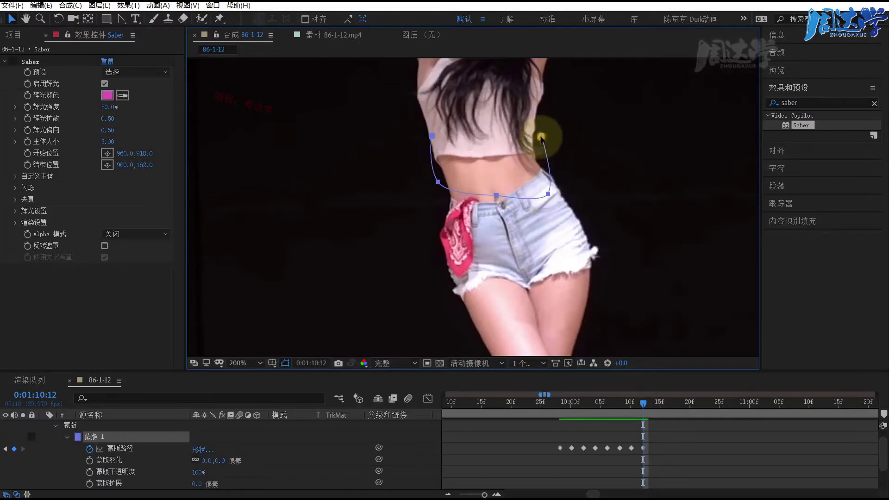
left_click(627, 150)
left_click(536, 135)
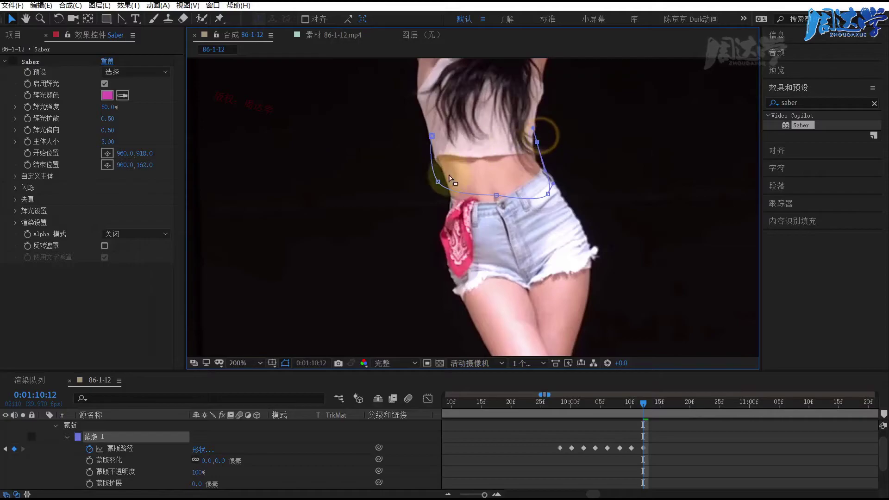
left_click_drag(437, 181, 444, 192)
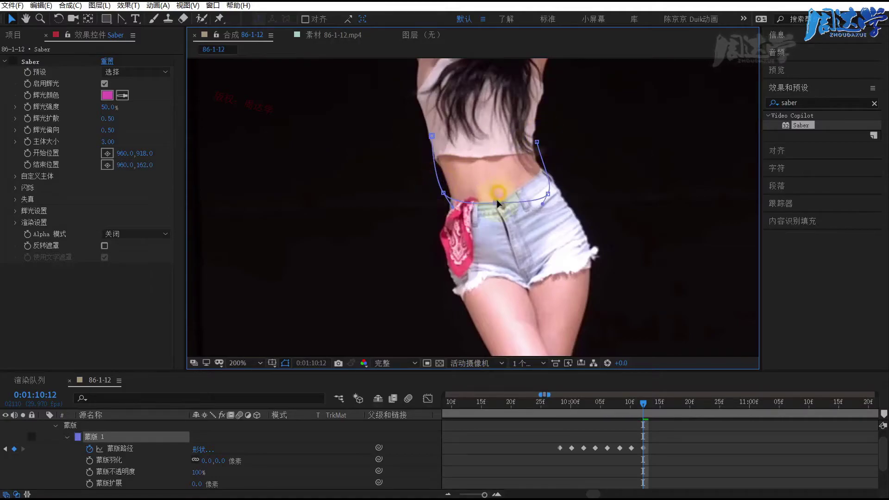
left_click_drag(431, 136, 444, 143)
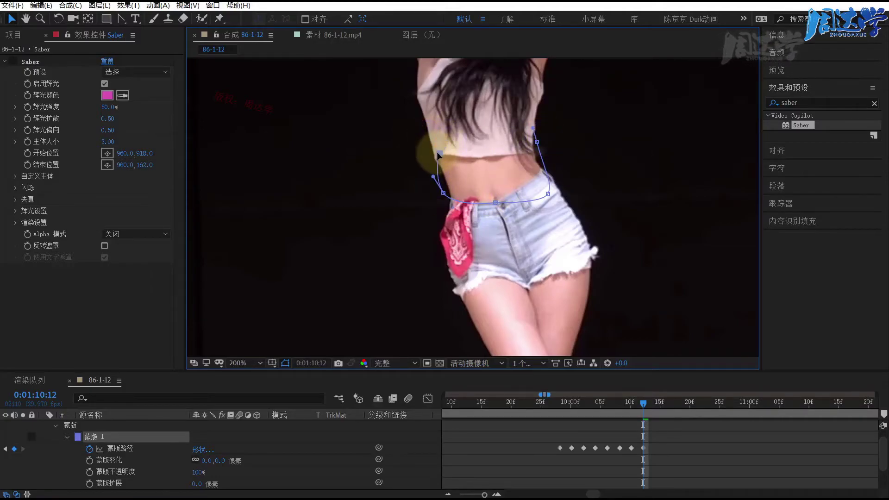
mouse_move(536, 140)
left_mouse_down()
mouse_move(539, 153)
mouse_move(456, 131)
left_mouse_up()
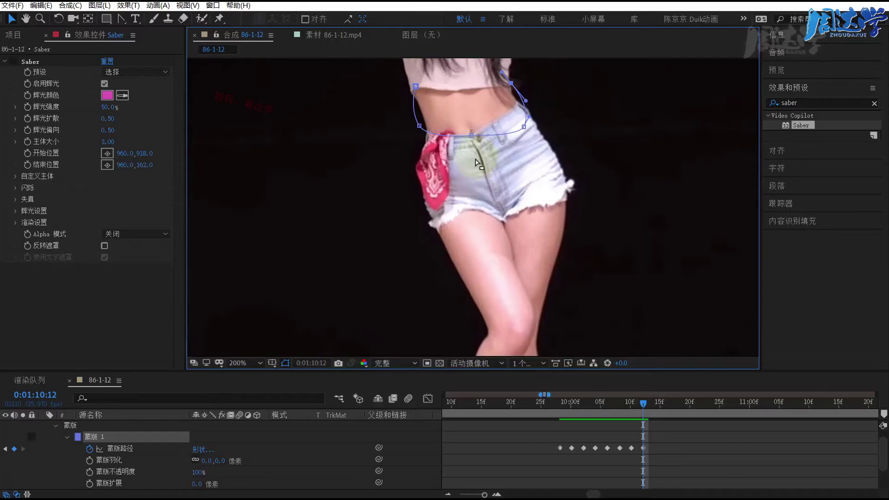
- At 10:14, move the mask onto the shorts and refit its edges along the hips and hem
left_click_drag(642, 402, 655, 402)
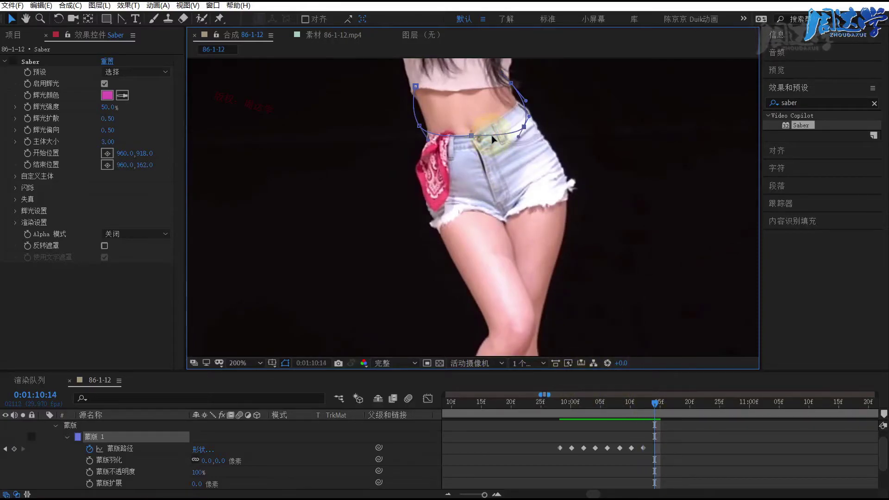
left_click_drag(494, 138, 505, 171)
left_click_drag(562, 174, 543, 136)
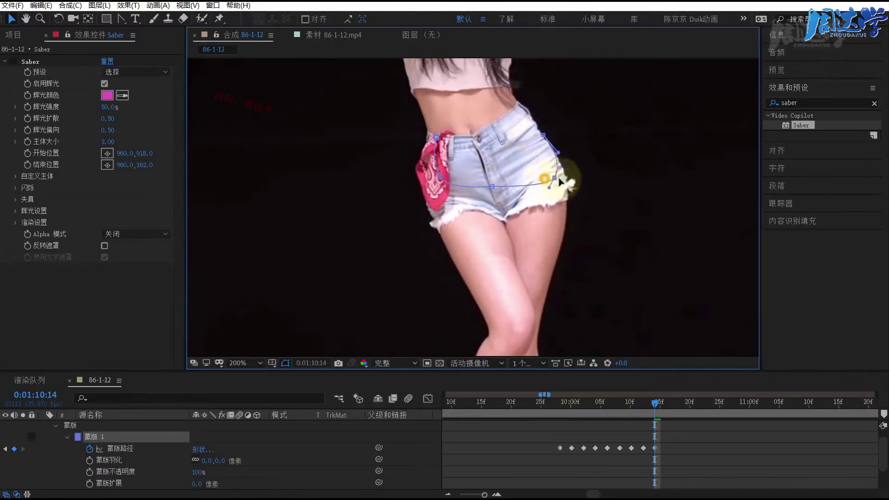
left_click_drag(545, 177, 569, 182)
left_click_drag(441, 176, 411, 186)
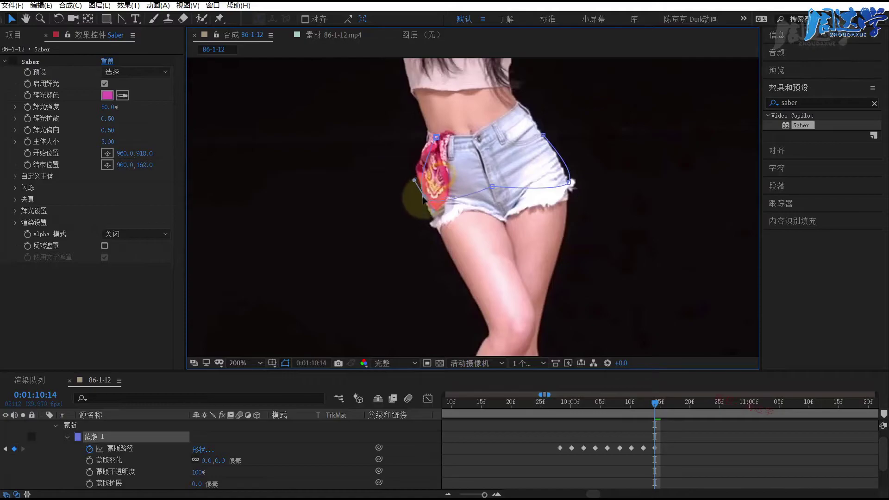
left_click_drag(429, 136, 423, 136)
left_click_drag(492, 187, 495, 210)
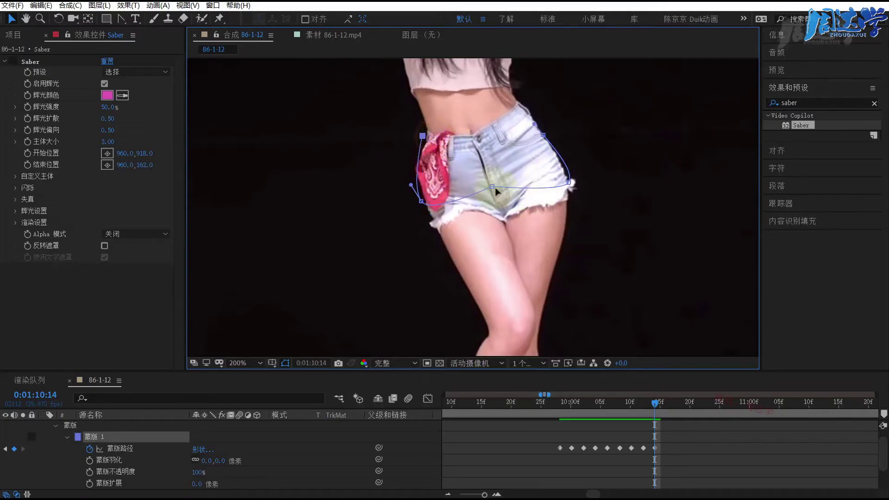
left_click_drag(421, 201, 426, 193)
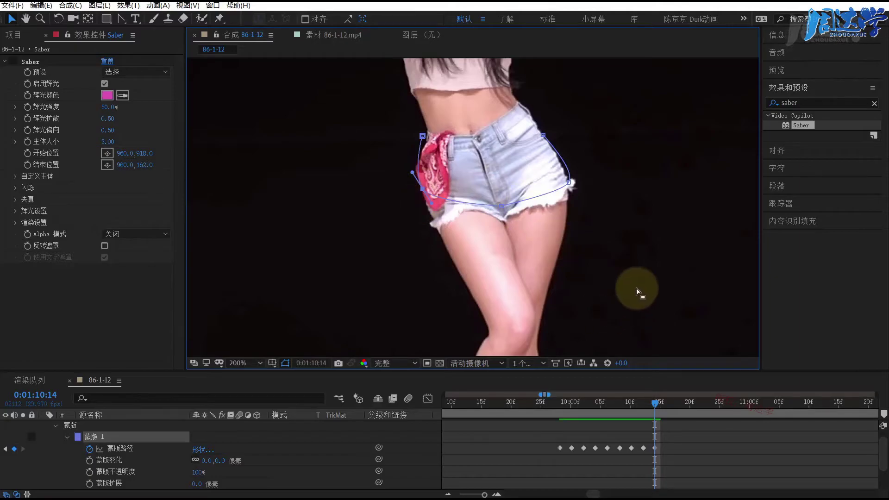
key("Page_Down")
key("Page_Down")
left_click_drag(508, 278, 483, 174)
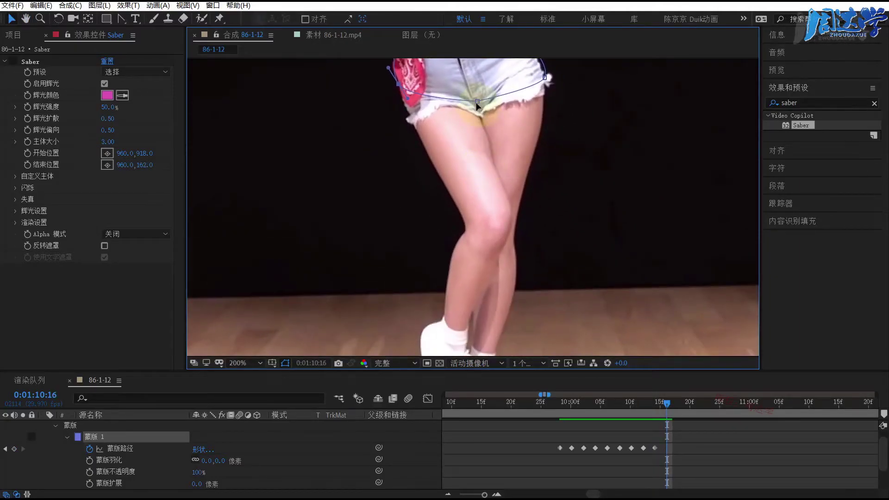
- At 10:16, move the mask down onto the knee and bend its side points around it
left_click_drag(462, 102, 488, 232)
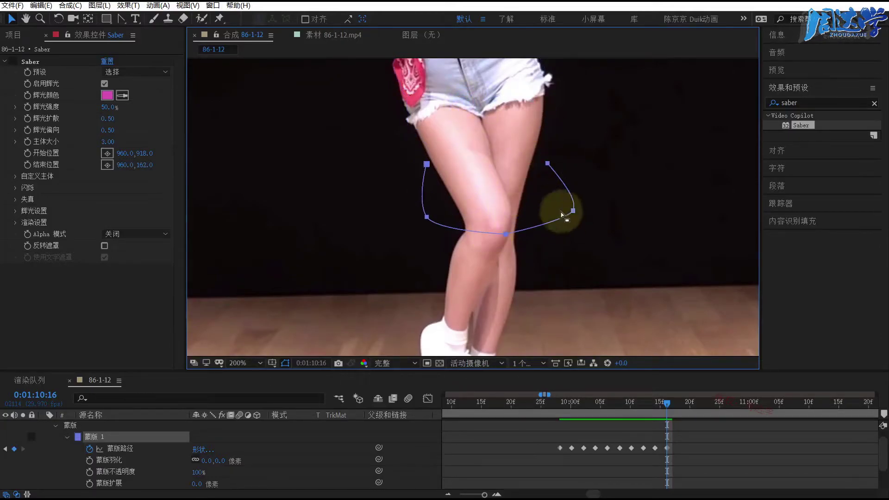
left_click(573, 211)
left_click_drag(573, 211, 533, 170)
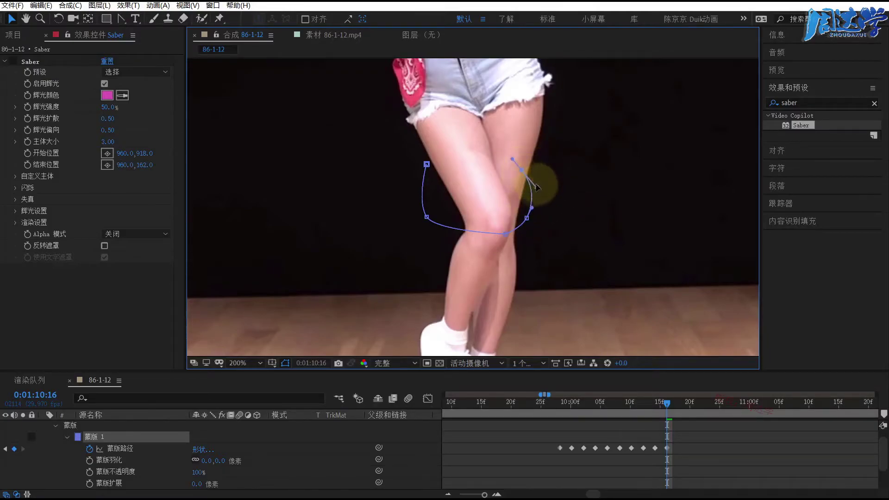
left_click_drag(542, 181, 540, 192)
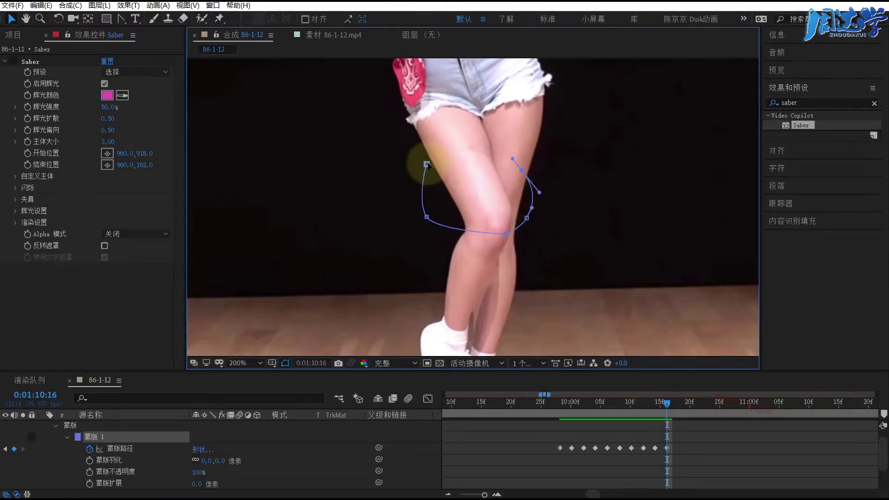
left_click_drag(426, 216, 455, 217)
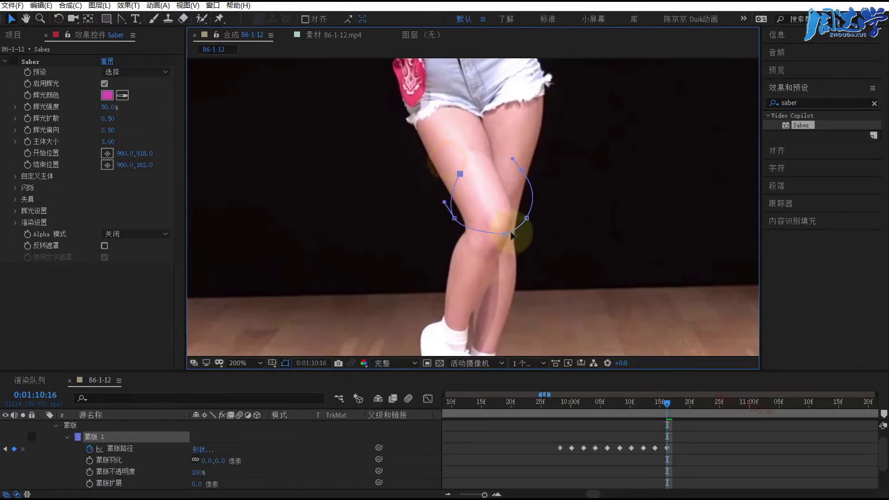
scroll(512, 229, "down", 2)
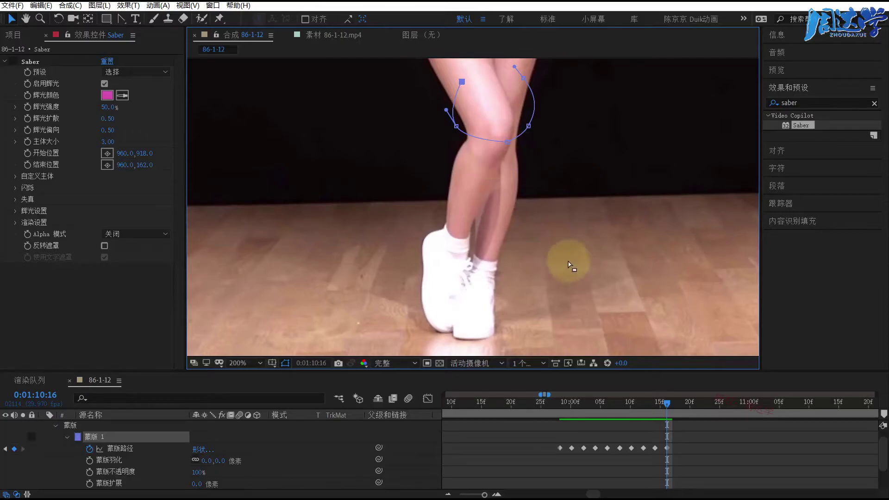
- At 10:18, move the mask down onto the shins and bend its curve around the right shin
key("Page_Down")
key("Page_Down")
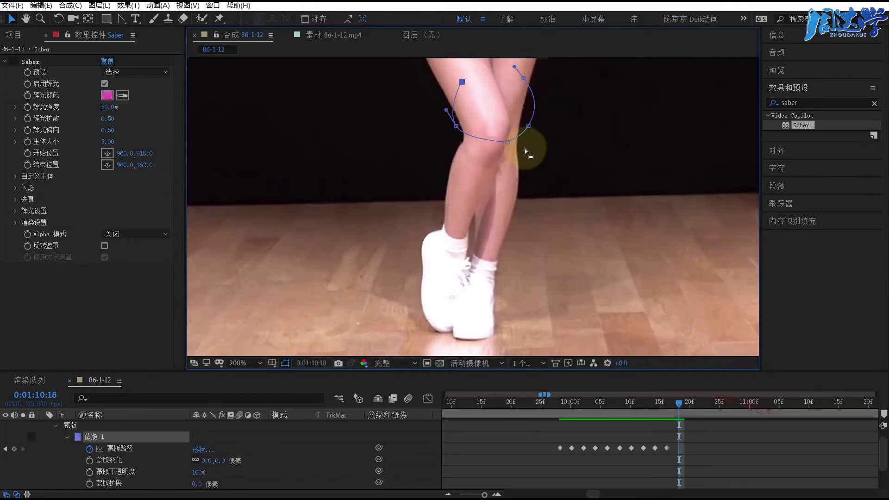
left_click_drag(520, 152, 504, 237)
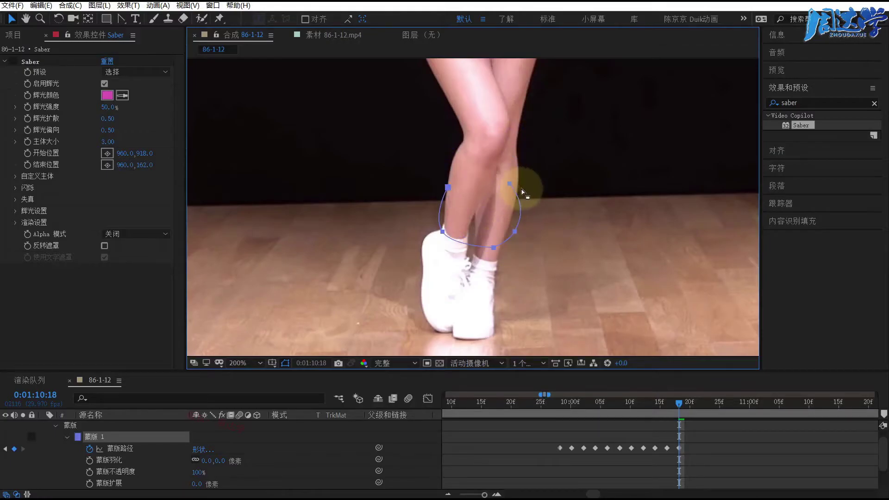
left_click(511, 185)
left_click(531, 215)
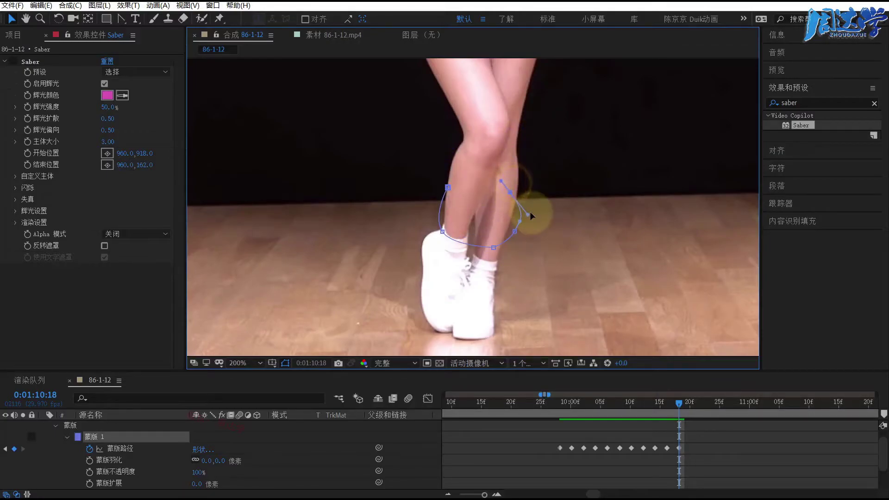
left_click_drag(522, 218, 514, 235)
left_click(446, 233)
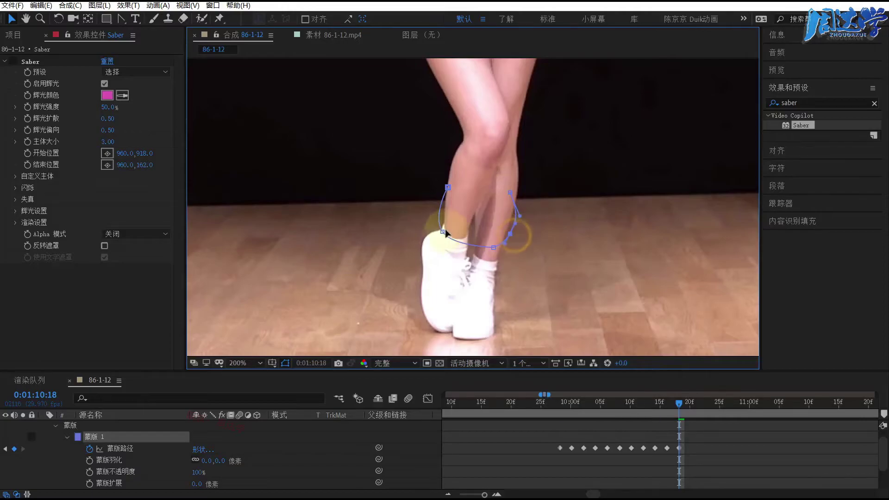
left_click(538, 262)
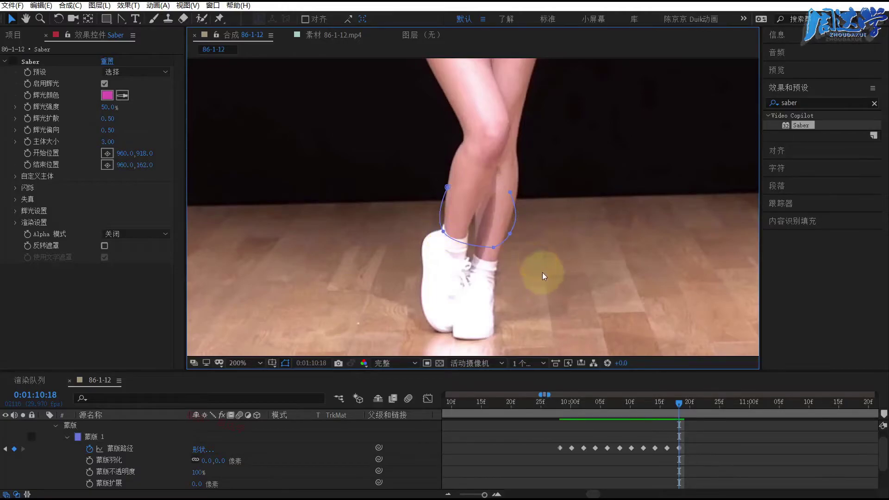
key("Page_Down")
key("Page_Down")
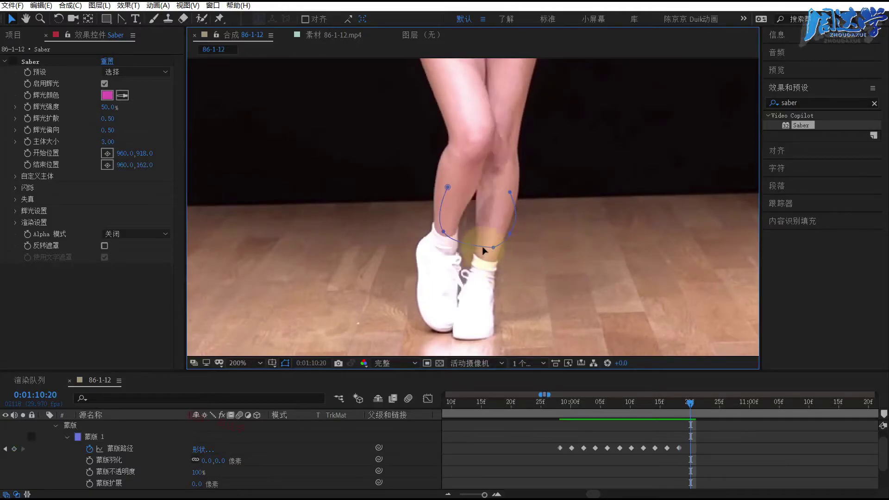
- At 10:20, keyframe the mask path and reshape it around both white sneakers
left_click(480, 250)
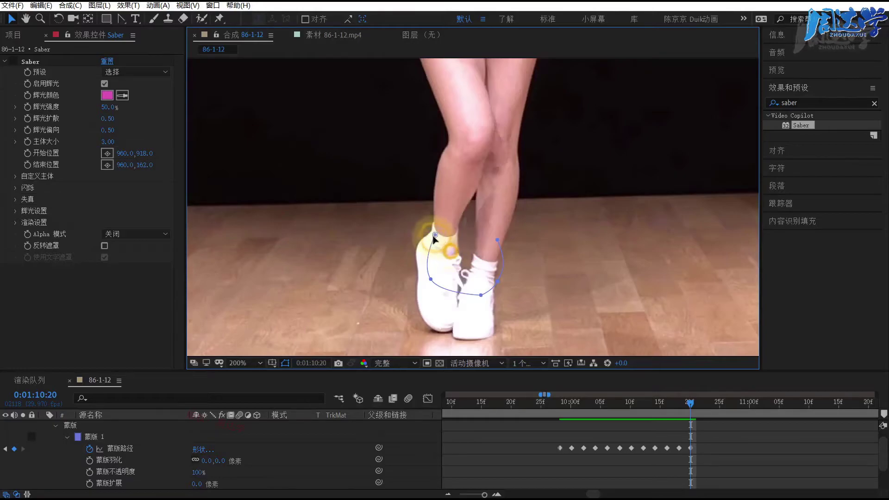
left_click_drag(435, 235, 414, 245)
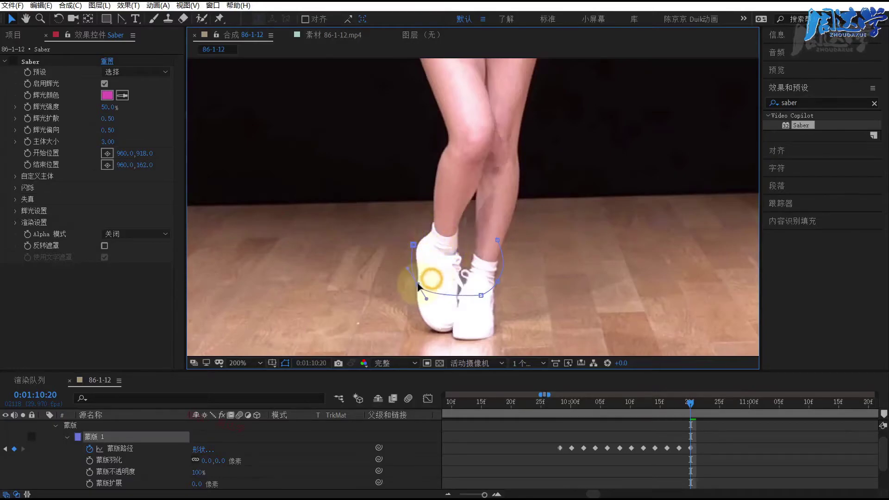
left_click(482, 296)
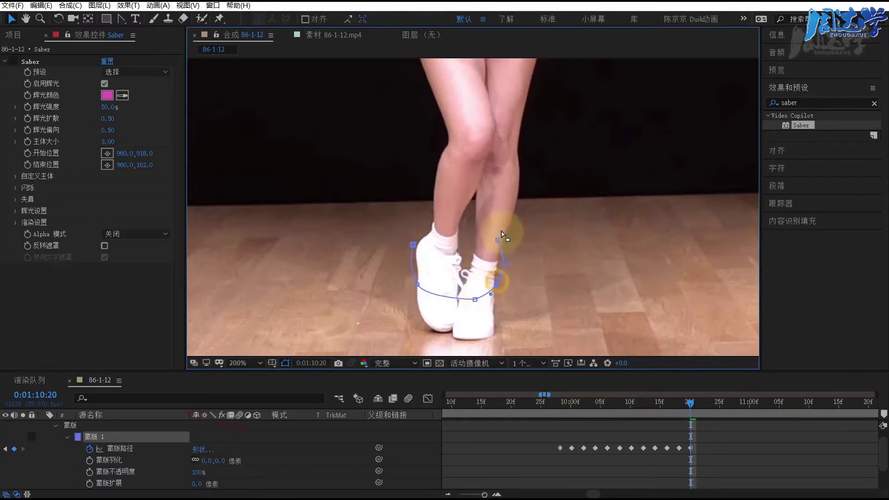
left_click_drag(498, 240, 521, 280)
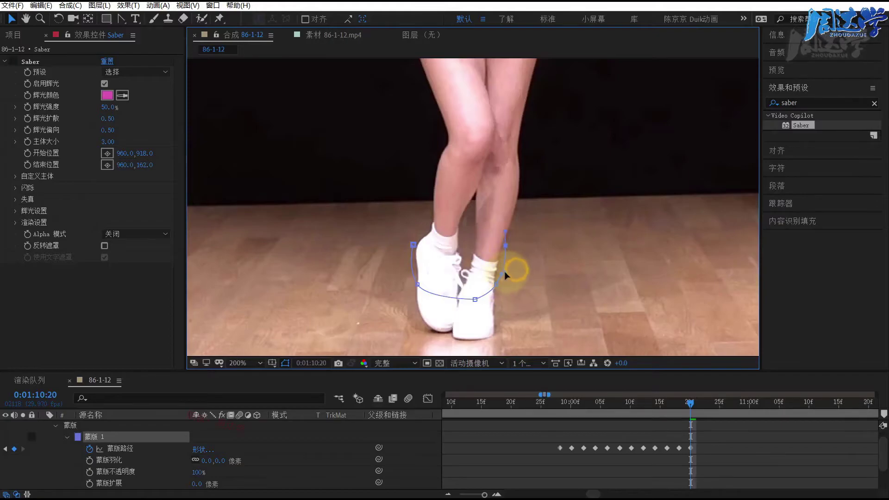
scroll(510, 269, "down", 3)
- Add a mask-path keyframe at 10:22 and compare its fit with the earlier frame
key("Page_Down")
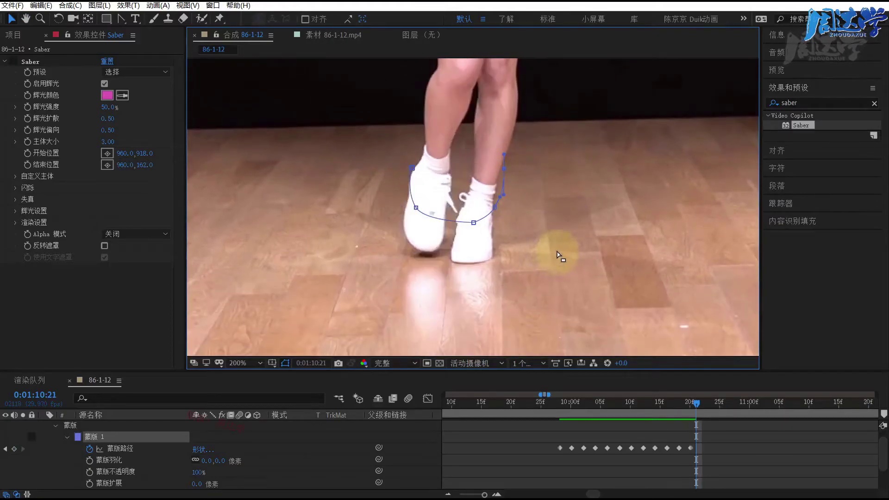
key("Page_Down")
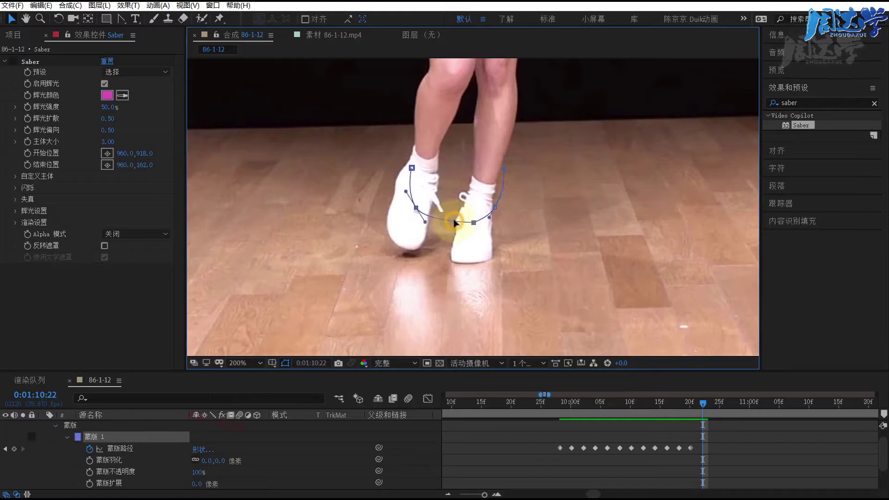
left_click(457, 223)
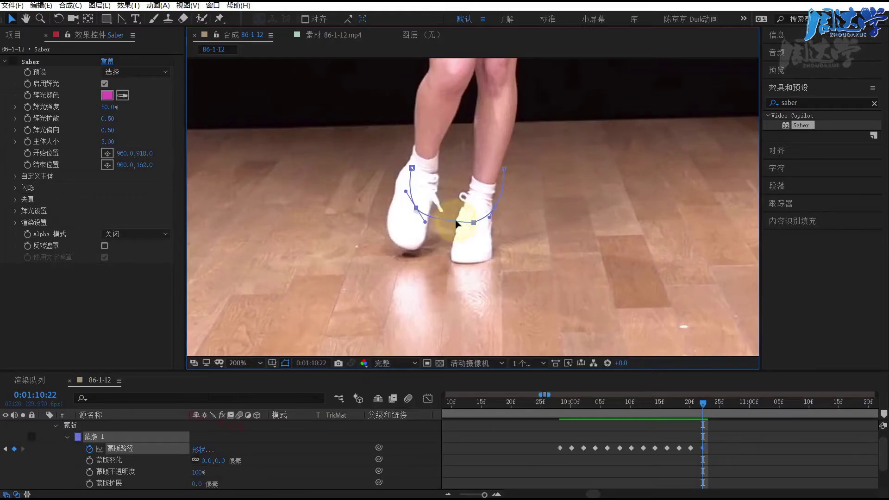
left_click(412, 170)
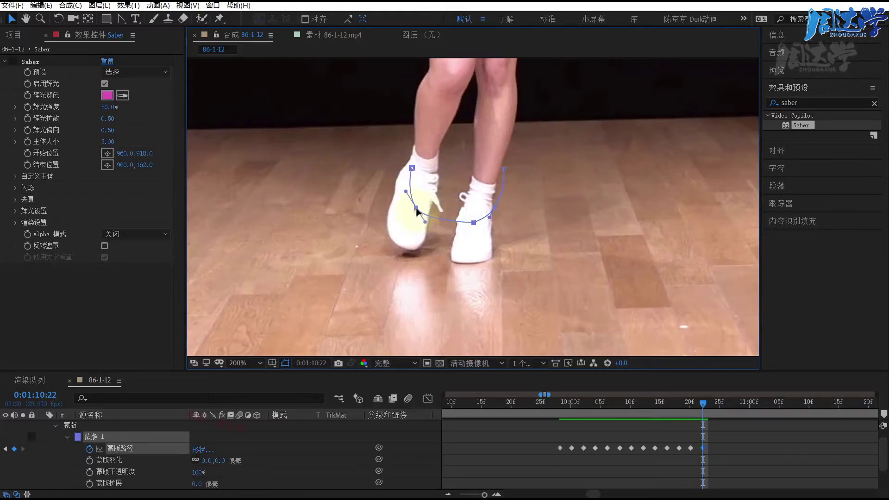
key("Page_Up")
key("Page_Up")
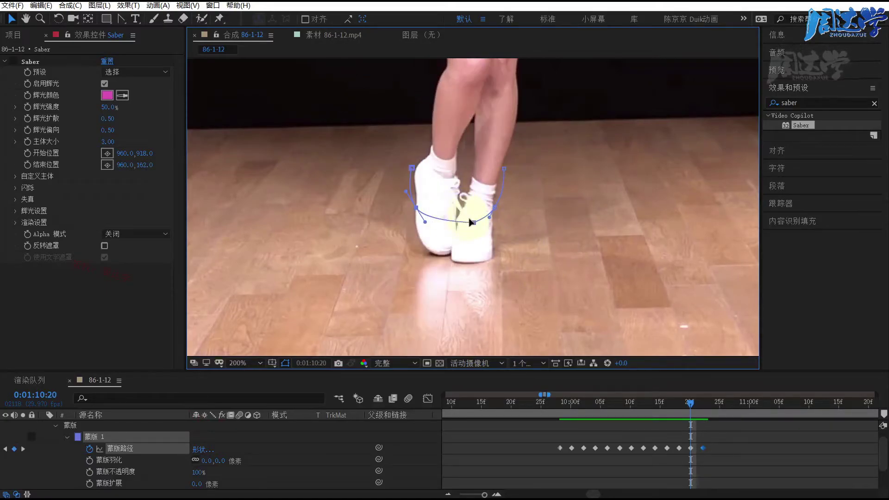
- Move the 10:22 mask-path keyframe to 10:23
key("Page_Down")
key("Page_Down")
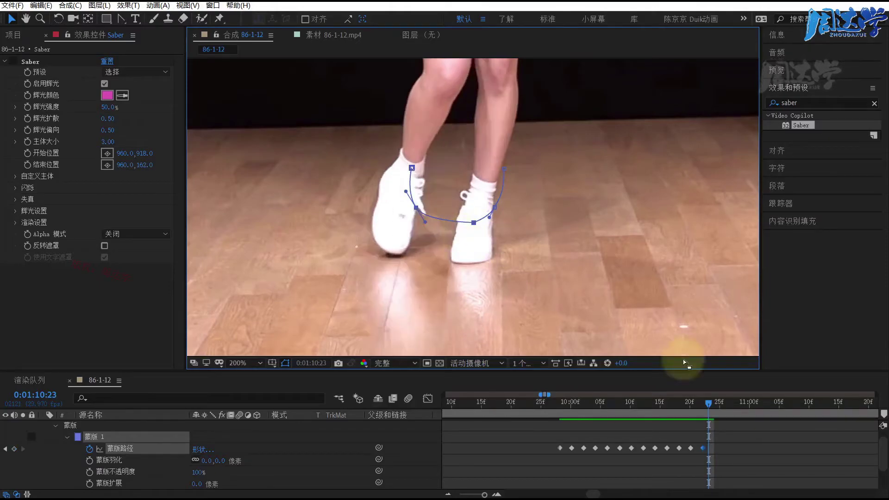
mouse_move(707, 407)
left_mouse_down()
mouse_move(694, 405)
mouse_move(702, 420)
left_mouse_up()
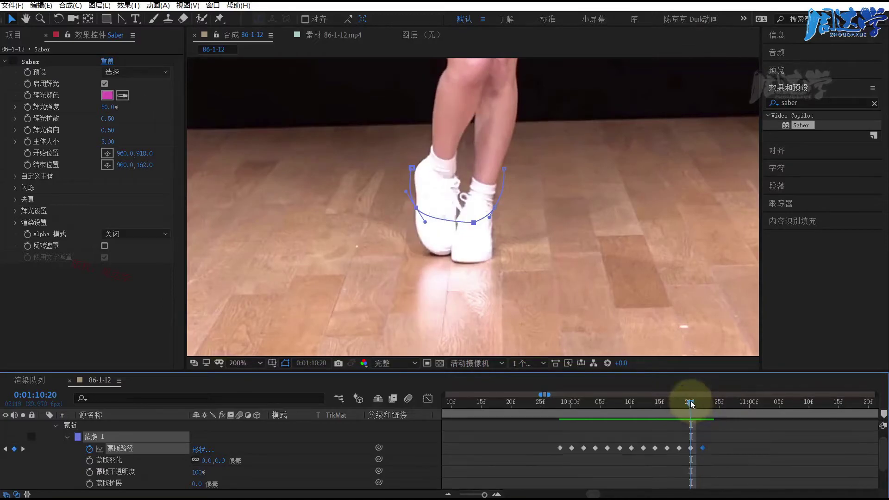
key("Page_Down")
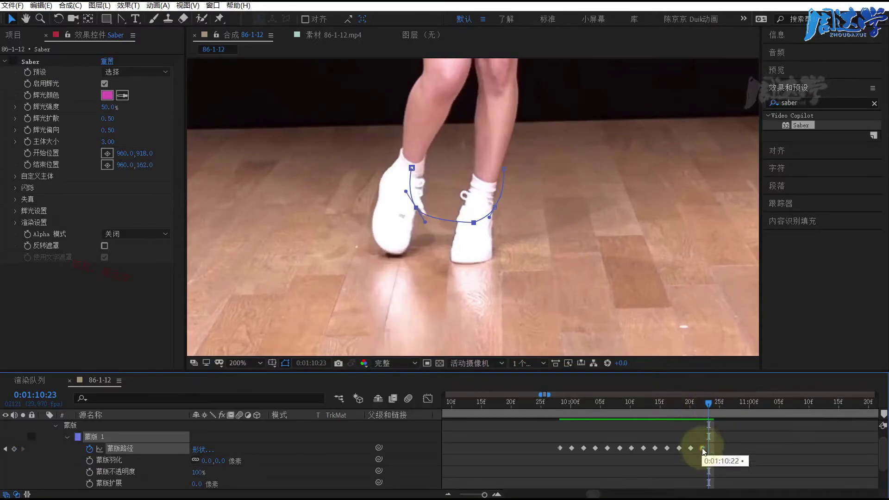
left_click_drag(703, 448, 709, 449)
- Tighten the mask's points into a small curve hugging the right sneaker, previewing the motion
left_click(463, 224)
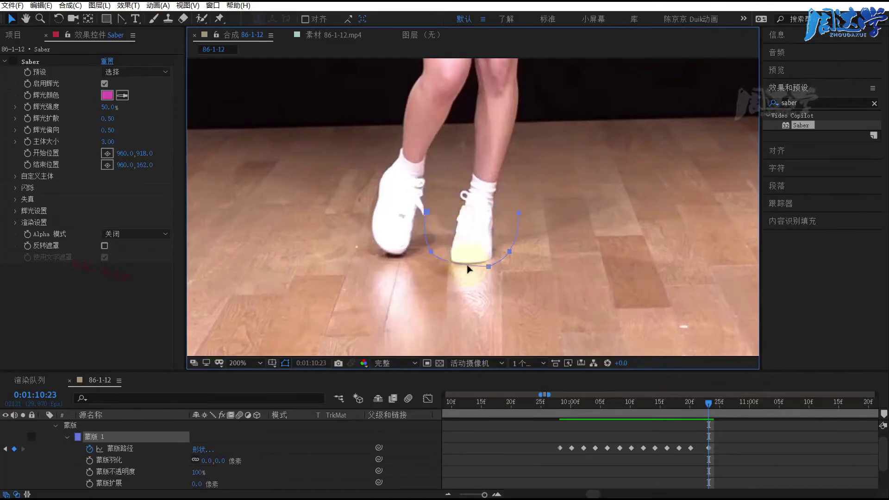
left_click(546, 258)
left_click(517, 216)
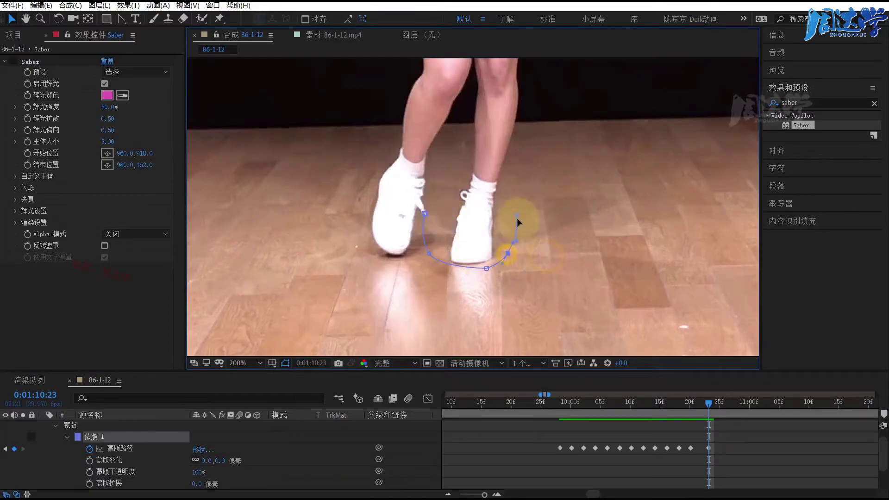
left_click(508, 253)
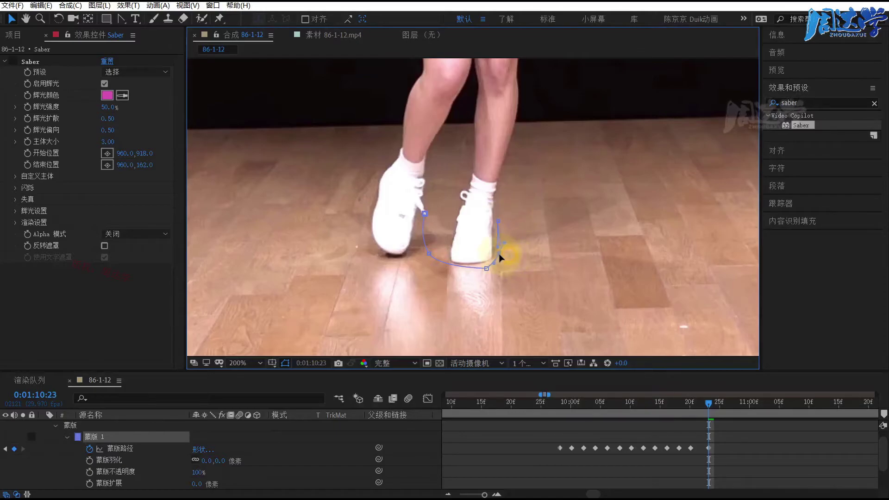
left_click(439, 256)
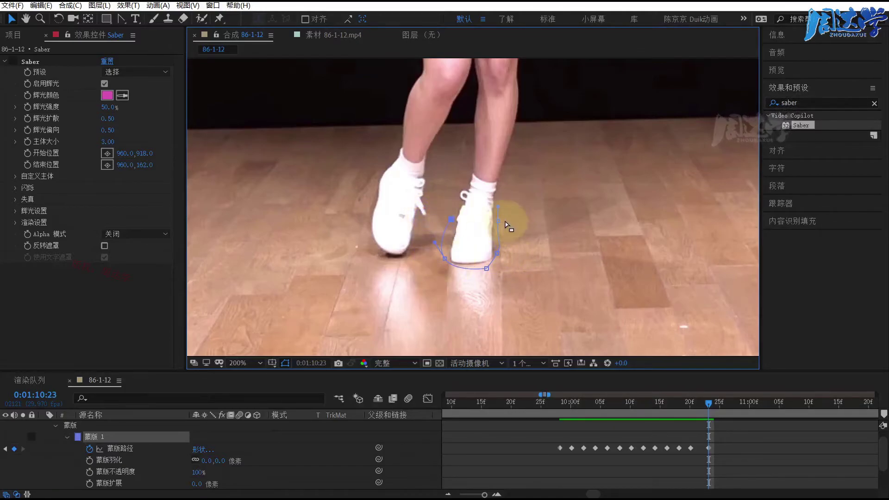
left_click(452, 221)
key("space")
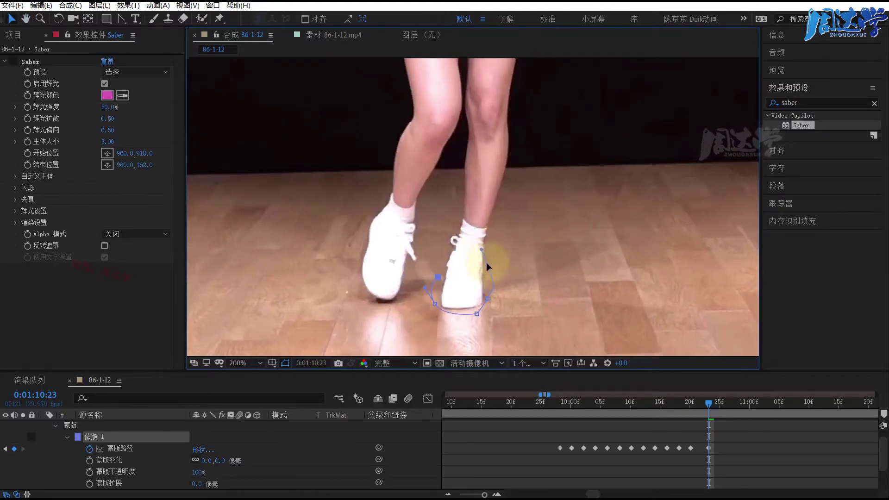
left_click(498, 301)
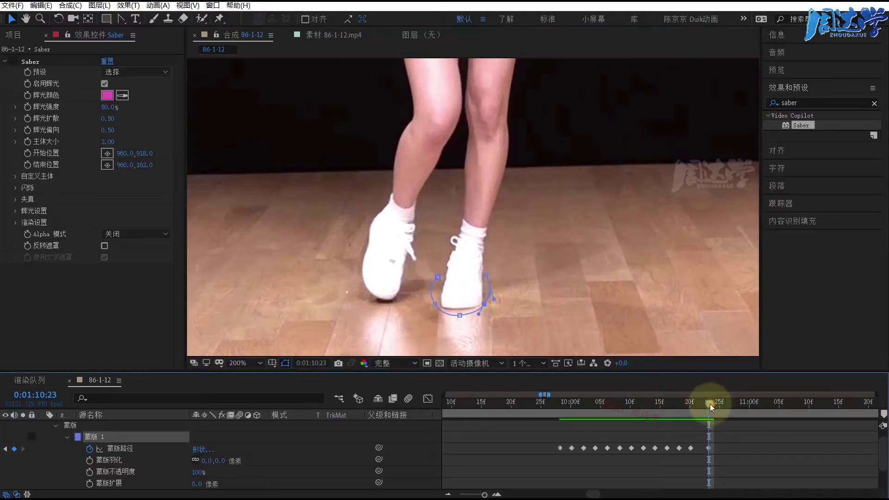
- One frame back, shift the mask's left point onto the shoe, then scrub back toward 10:18
left_click_drag(710, 404, 696, 403)
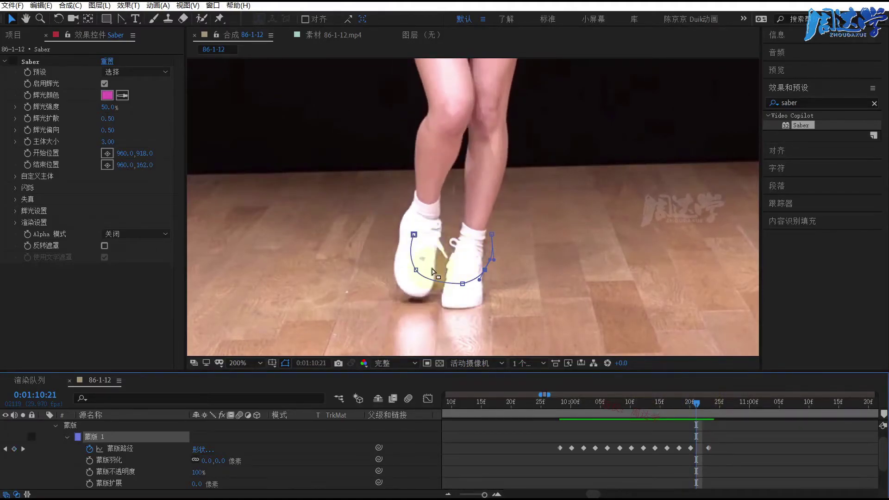
left_click(416, 271)
left_click_drag(422, 273, 442, 275)
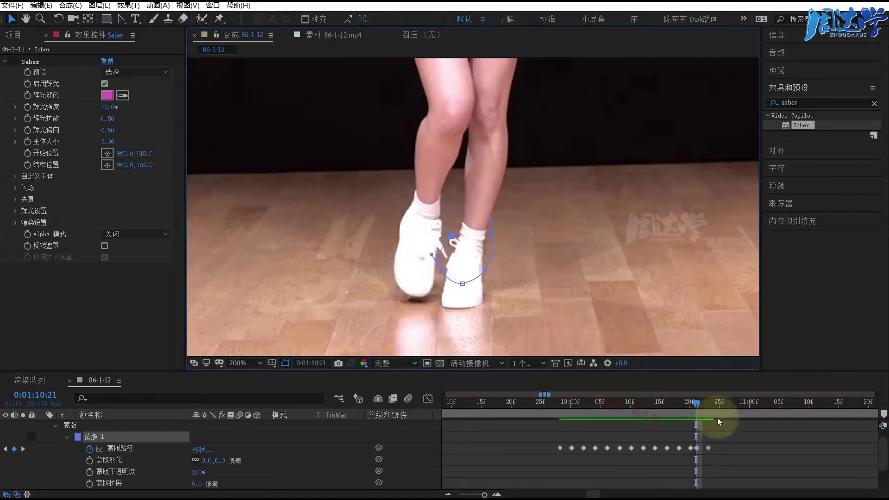
mouse_move(696, 402)
left_mouse_down()
mouse_move(709, 403)
mouse_move(688, 403)
left_mouse_up()
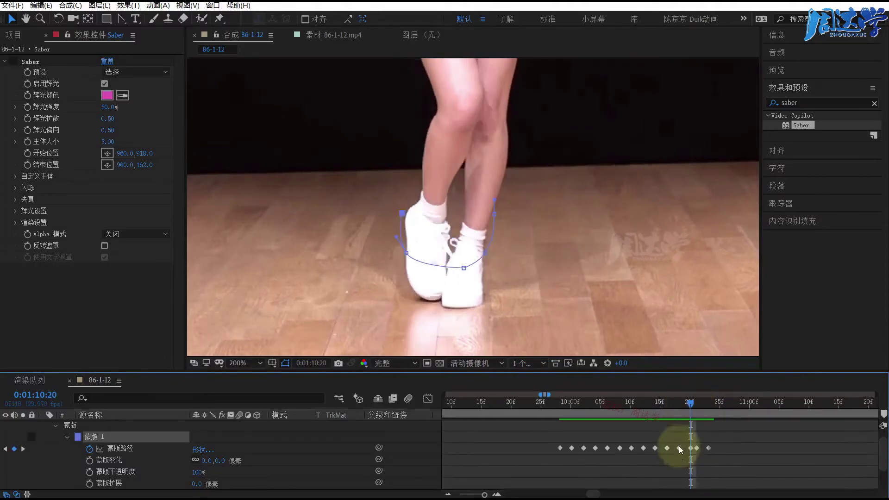
left_click_drag(690, 410, 674, 409)
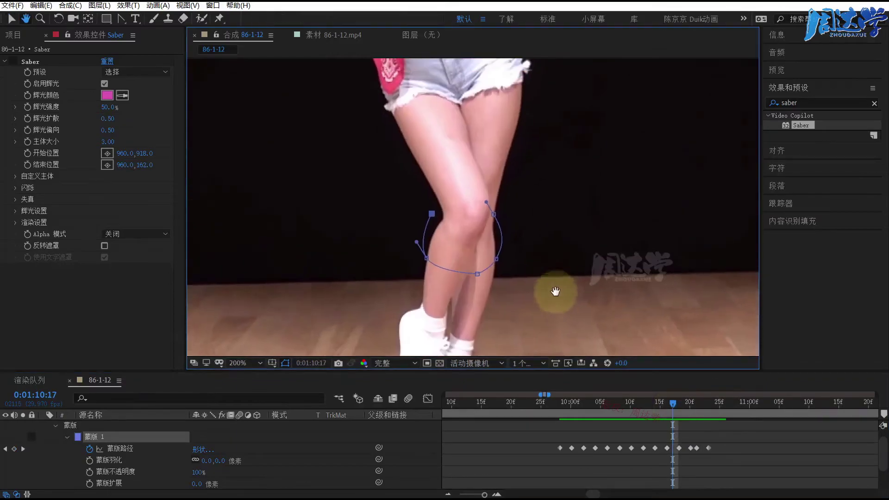
- At 10:16, extend the mask up the knee and thigh, then widen it to the hip a few frames earlier
left_click(667, 404)
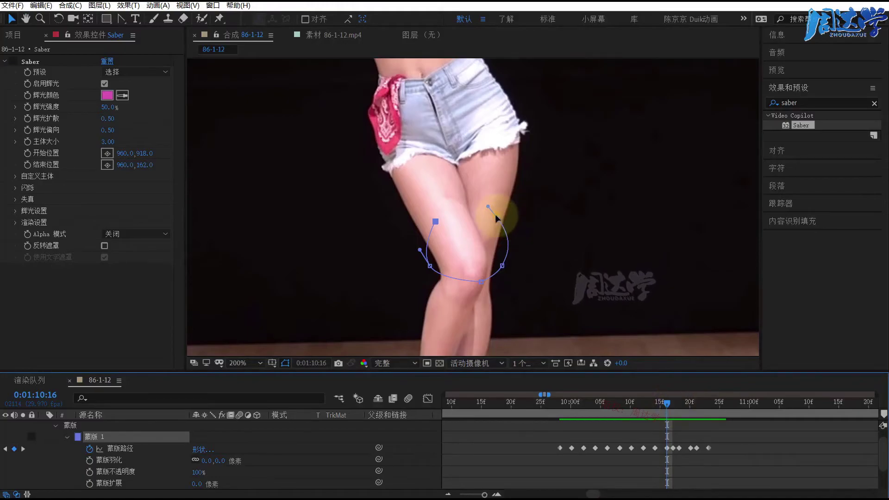
left_click(497, 218)
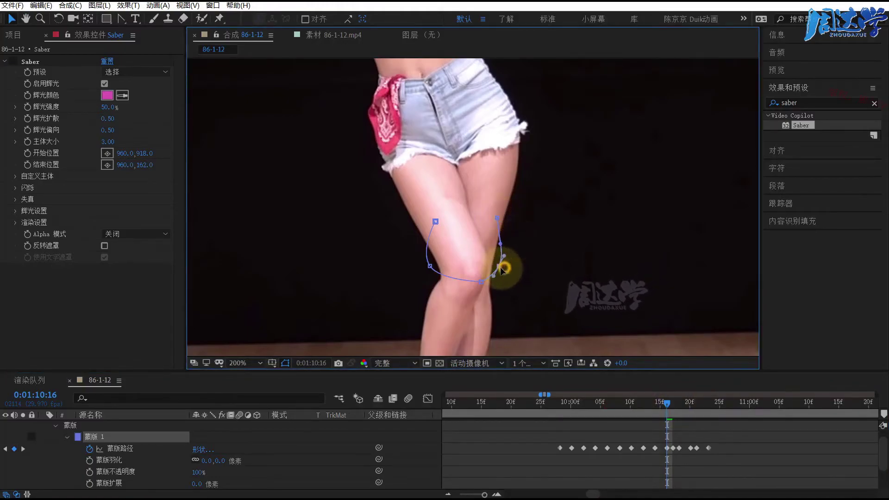
left_click(427, 239)
left_click(412, 227)
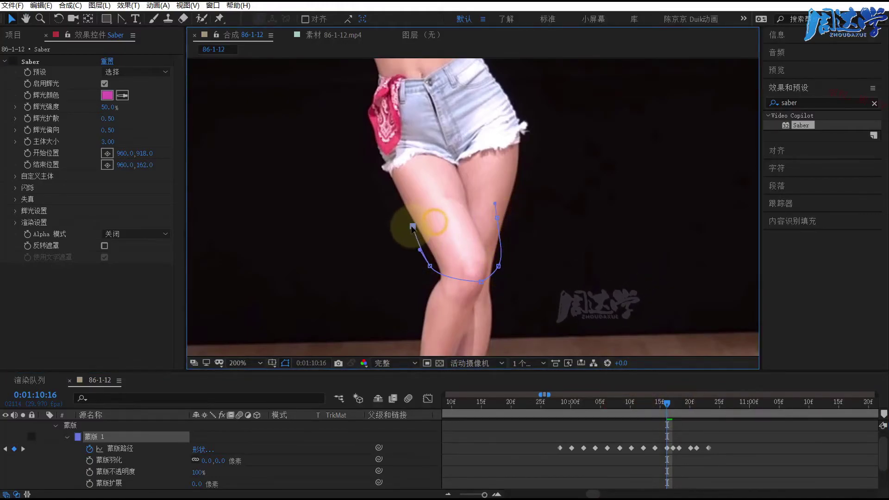
mouse_move(668, 403)
left_mouse_down()
mouse_move(649, 404)
mouse_move(661, 404)
left_mouse_up()
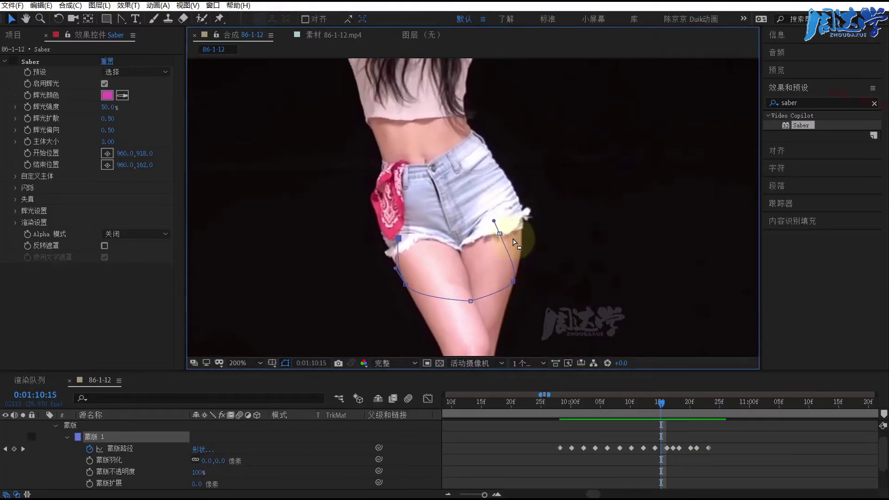
left_click_drag(501, 234, 528, 233)
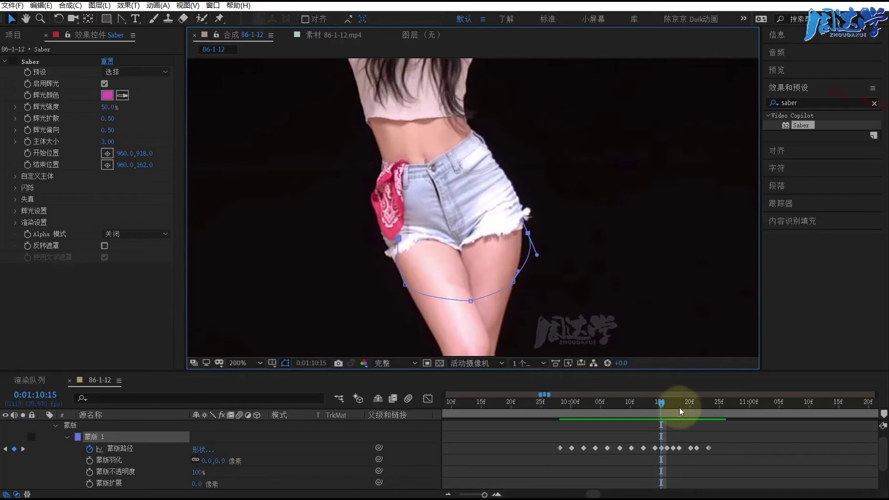
- Move the mask's top-left point out beside the torso, then step back to the first keyframe and review
left_click_drag(662, 405, 623, 407)
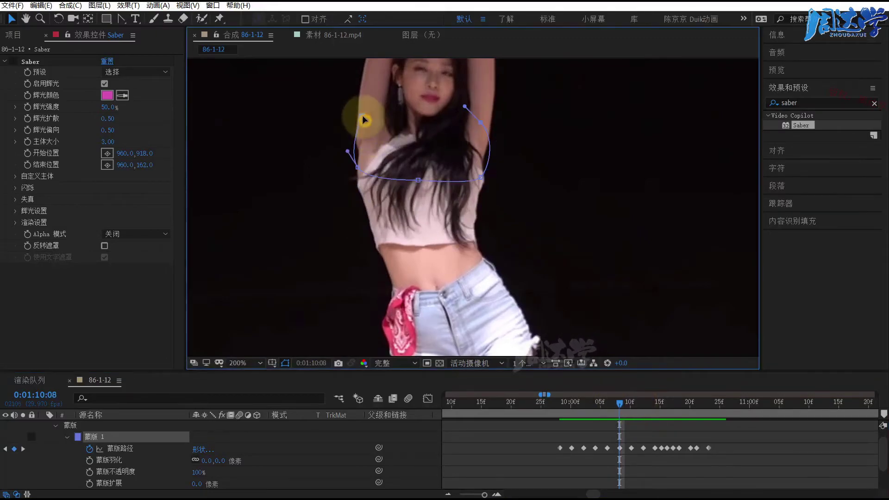
left_click_drag(363, 117, 355, 117)
left_click(440, 228)
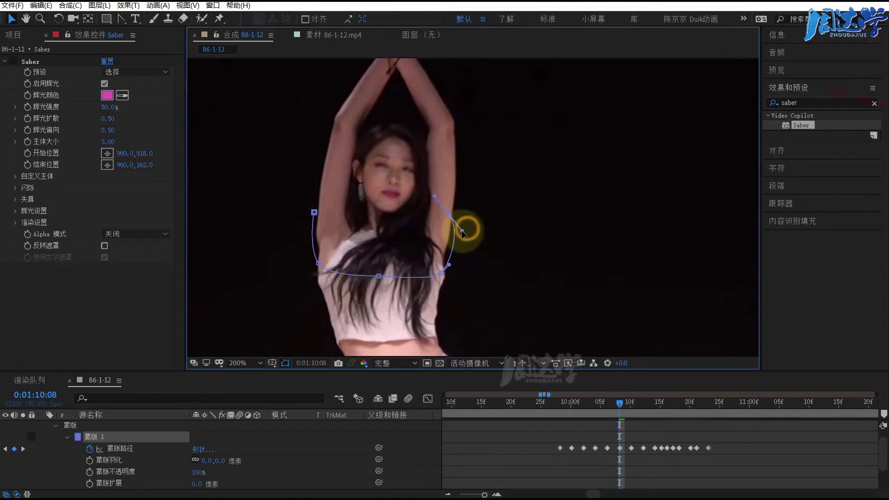
left_click(323, 215)
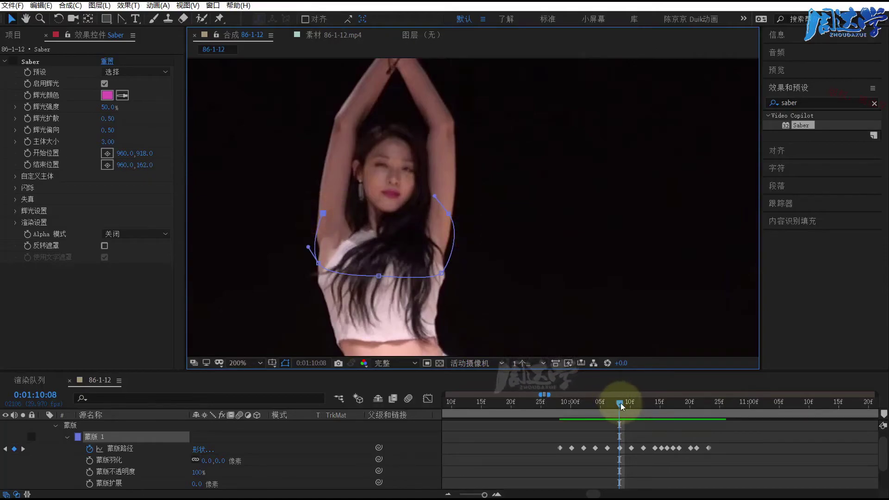
left_click_drag(620, 403, 565, 402)
left_click(520, 191)
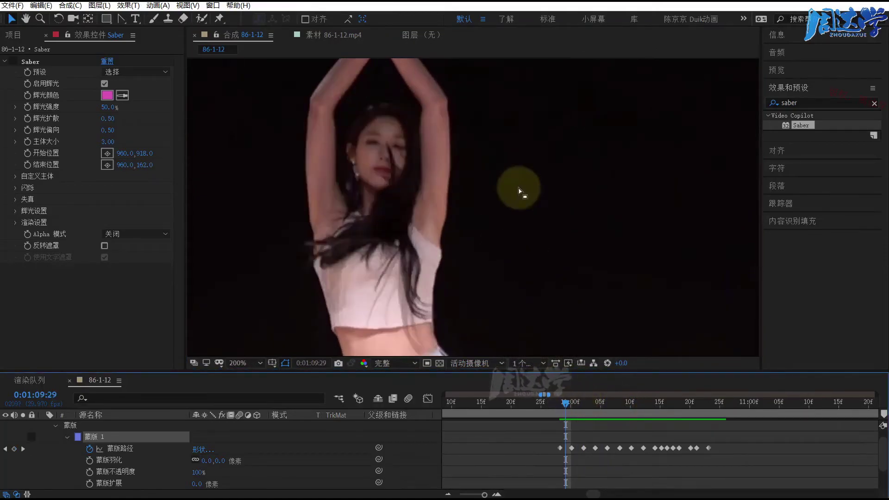
key("Page_Up")
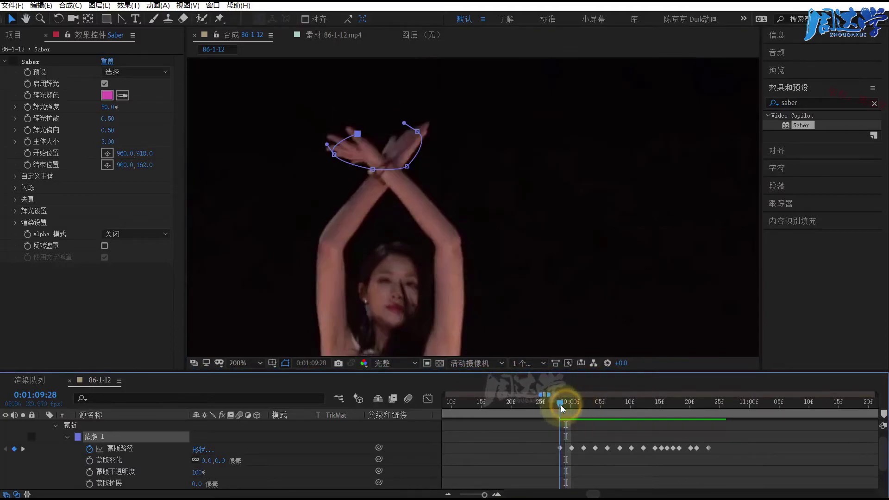
left_click_drag(561, 405, 625, 405)
- Fit the viewer to the frame and turn on the Saber layer's visibility and effect
left_click(244, 362)
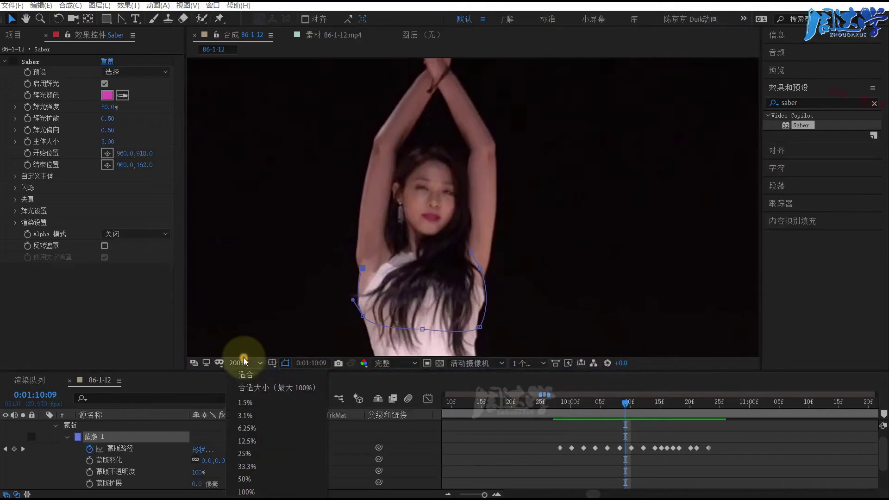
left_click(244, 375)
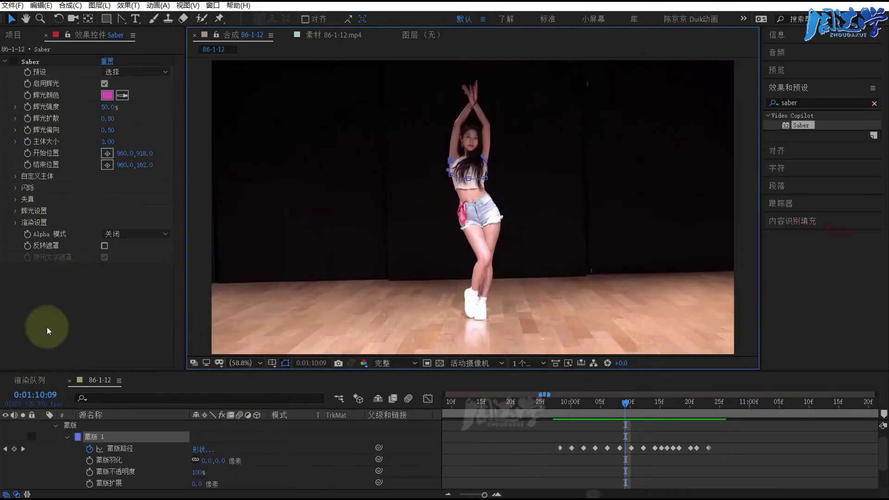
scroll(69, 452, "up", 1)
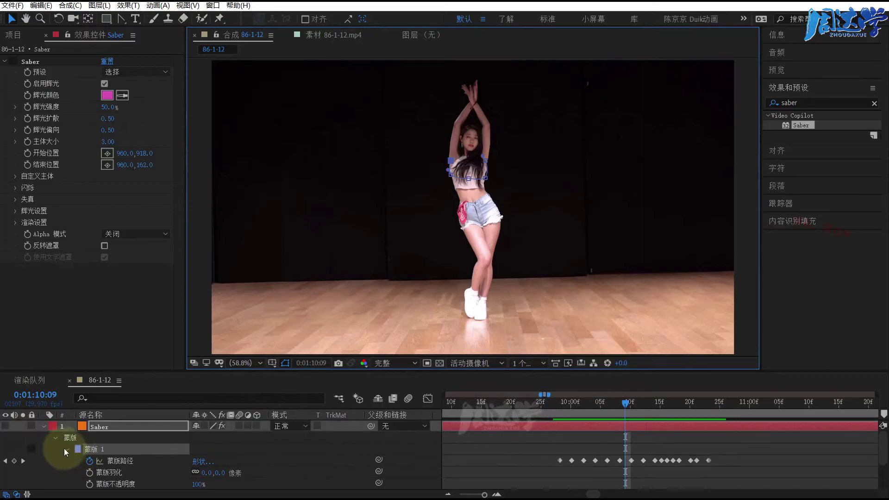
left_click(43, 427)
left_click(6, 426)
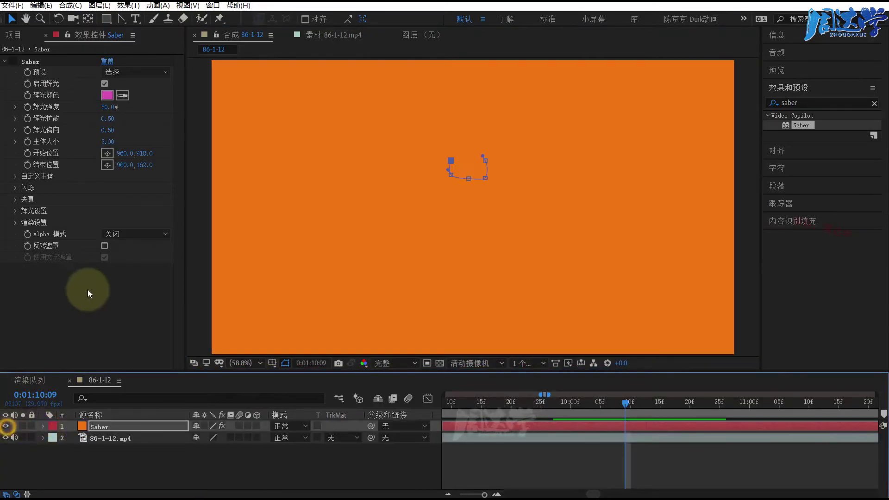
left_click(12, 62)
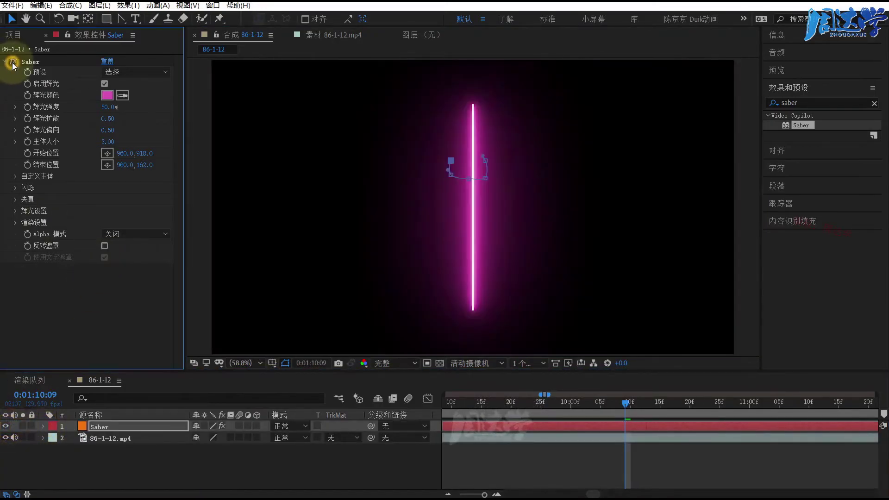
left_click(115, 297)
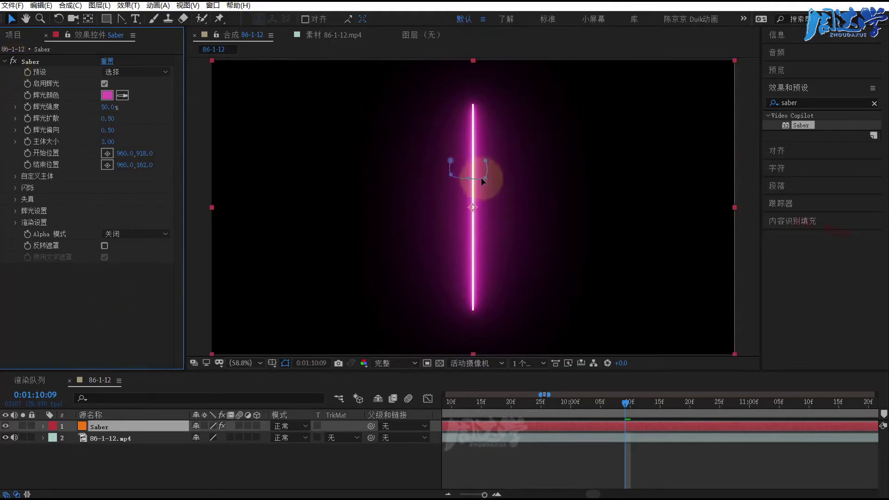
- Set Saber's Customize Core type to 遮罩图层 (Layer Masks)
left_click(15, 177)
left_click(132, 188)
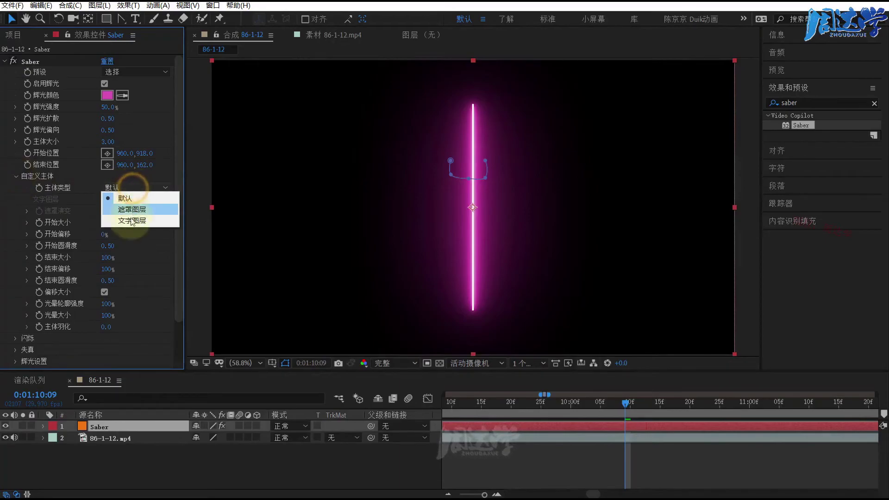
left_click(128, 210)
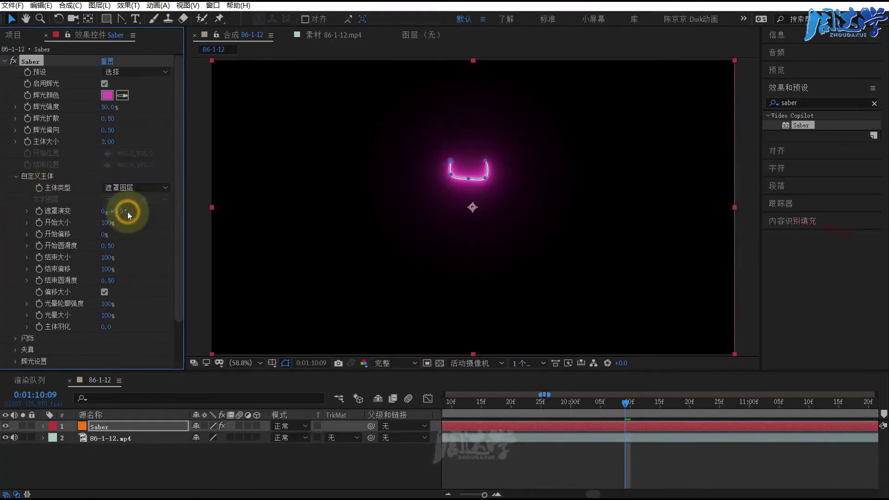
left_click(253, 458)
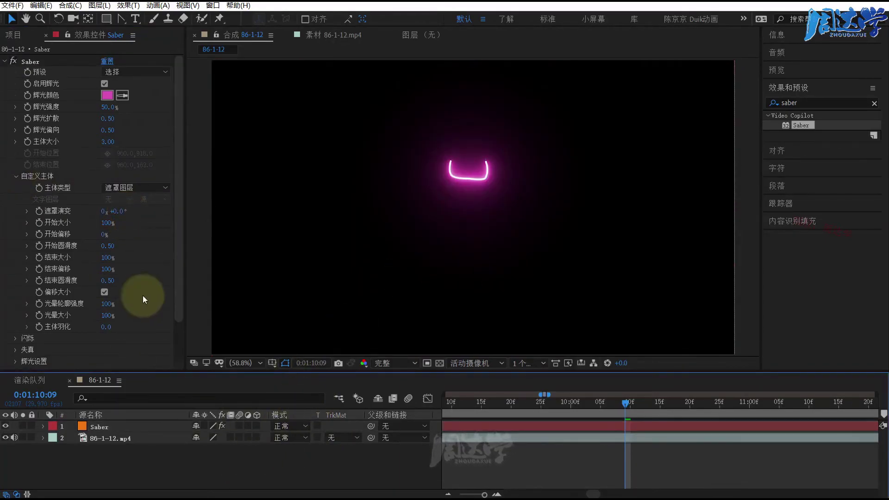
left_click(278, 425)
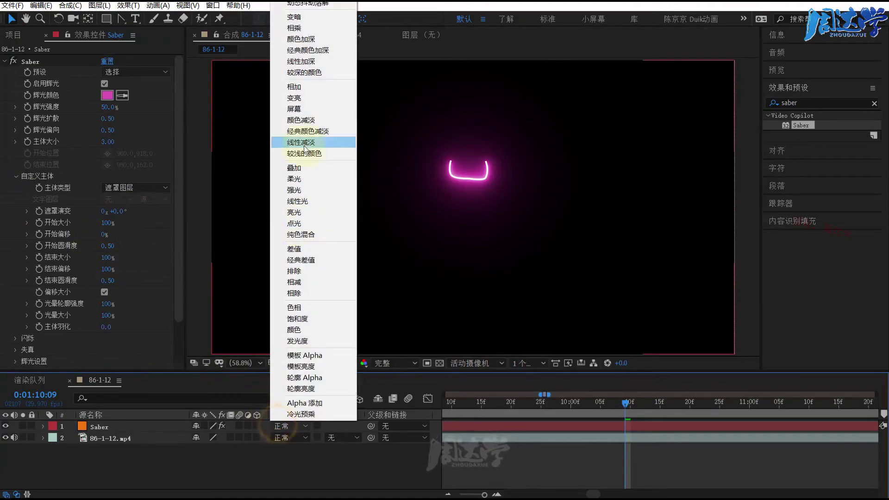
- Set the Saber layer's blend mode to 屏幕 (Screen) and reveal its mask path keyframes with U
left_click(298, 110)
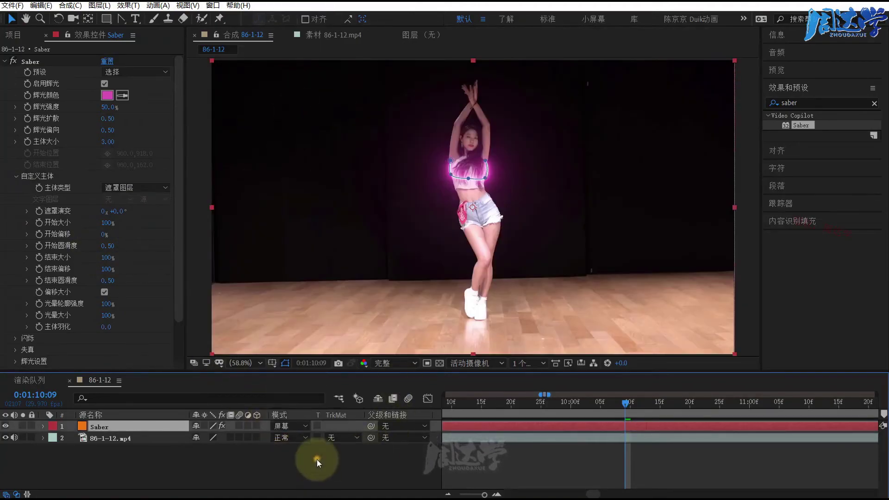
left_click(315, 460)
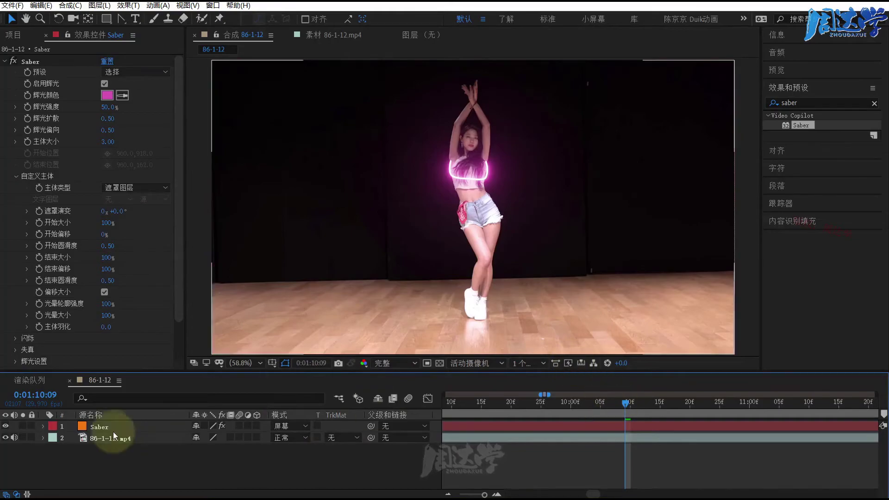
left_click(107, 427)
key("u")
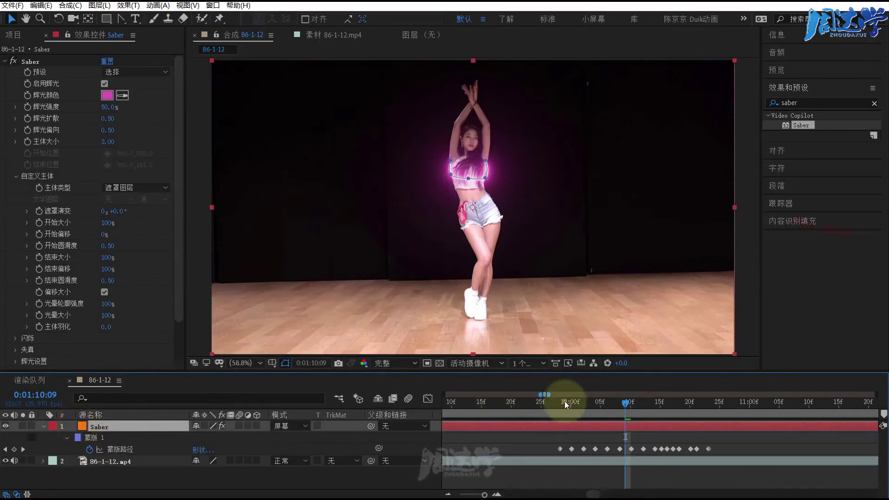
- Zoom the timeline out to show all keyframes and preview the glowing mask animation
left_click(544, 402)
mouse_move(550, 394)
left_mouse_down()
mouse_move(693, 397)
mouse_move(633, 414)
mouse_move(555, 419)
left_mouse_up()
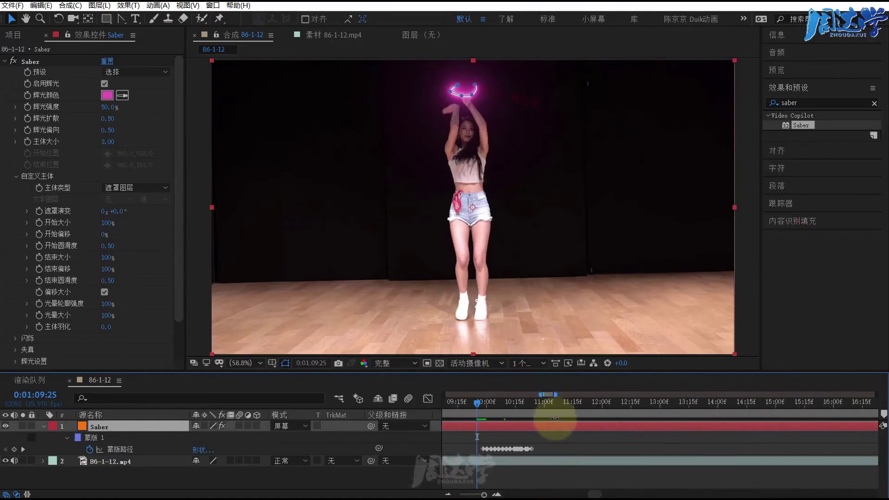
scroll(596, 495, "left", 3)
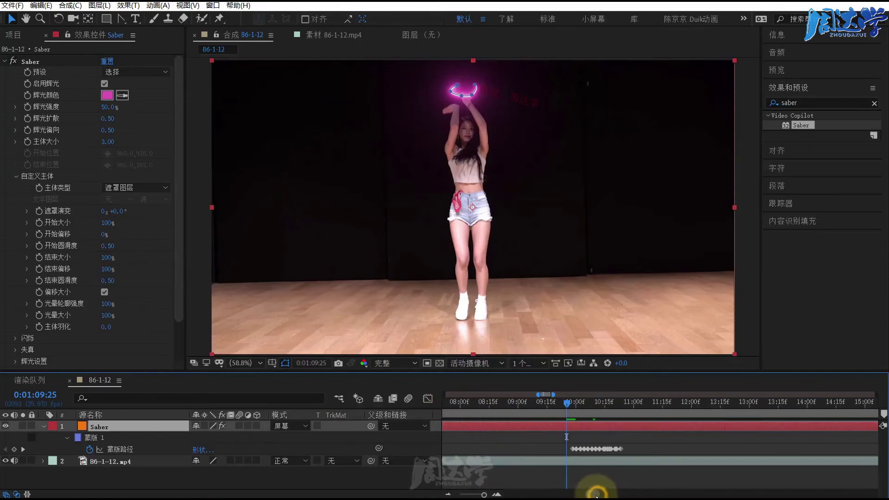
key("space")
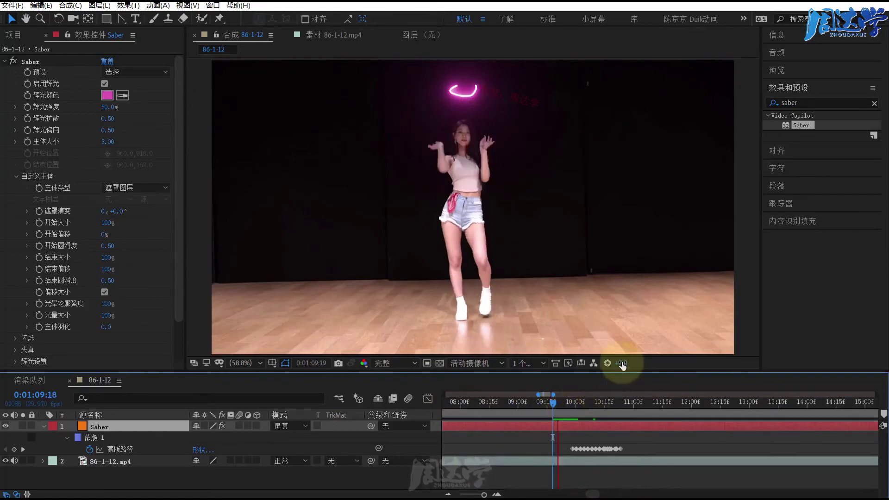
key("space")
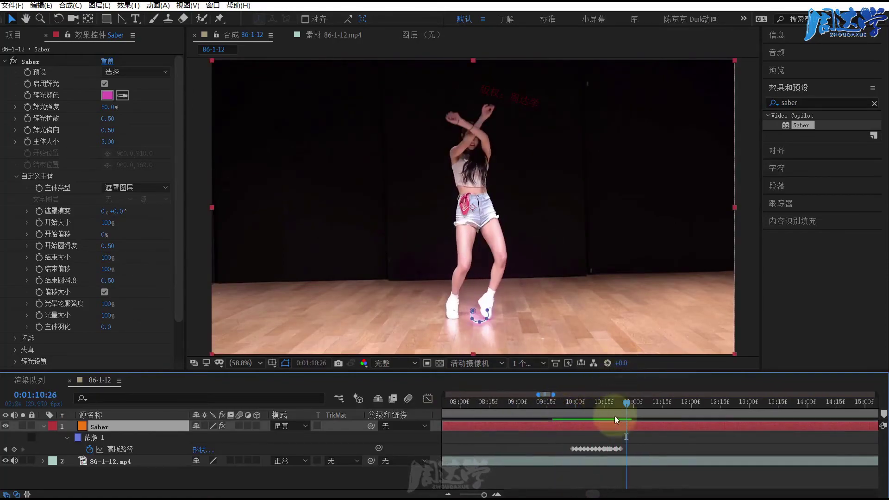
- Scrub the playhead back to 0:01:09:26, just before the first mask keyframe
left_click_drag(613, 404, 572, 405)
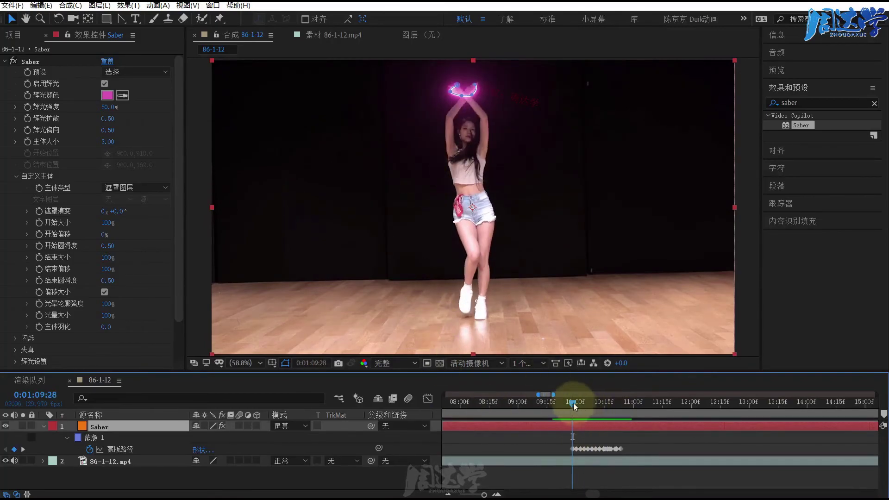
left_click_drag(573, 404, 575, 404)
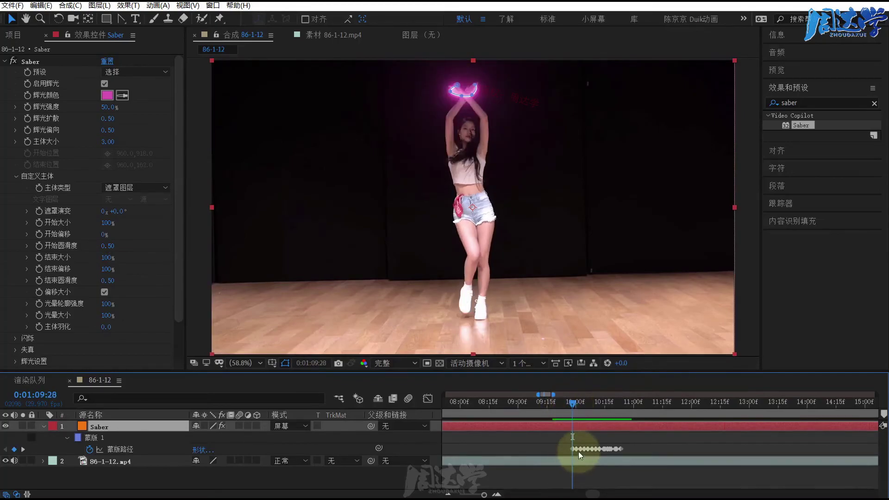
scroll(547, 407, "up", 5)
left_click_drag(551, 405, 538, 404)
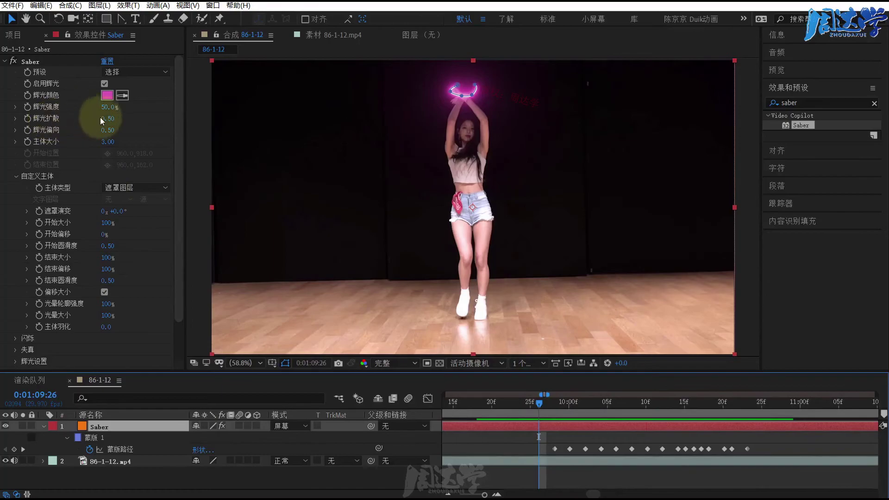
- Try lowering glow intensity and spread to 0, then undo those changes
left_click_drag(110, 111, 75, 106)
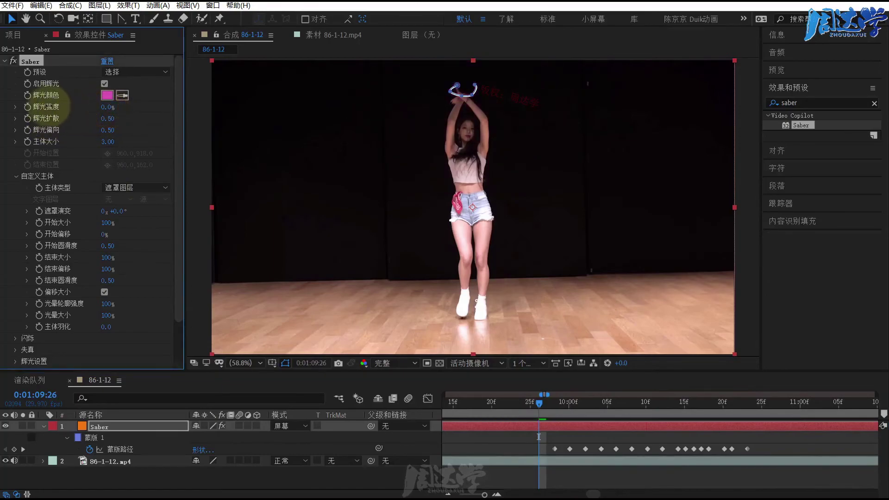
left_click(228, 440)
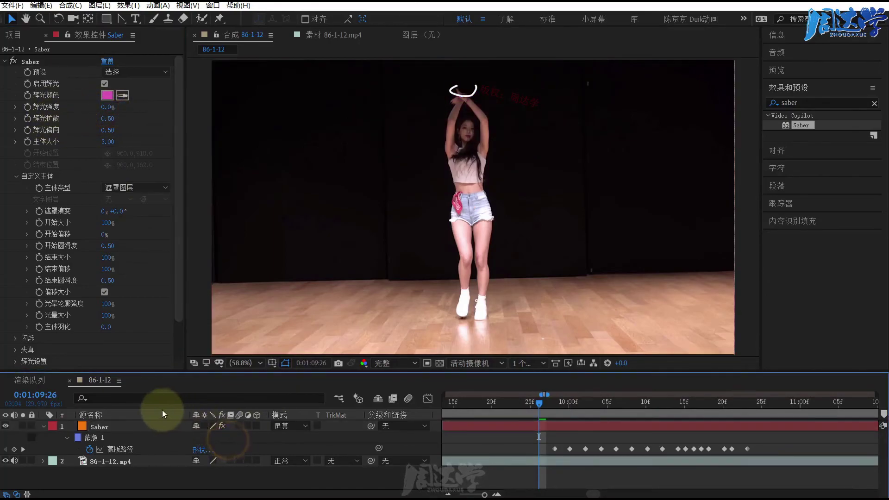
left_click(101, 429)
left_click(101, 430)
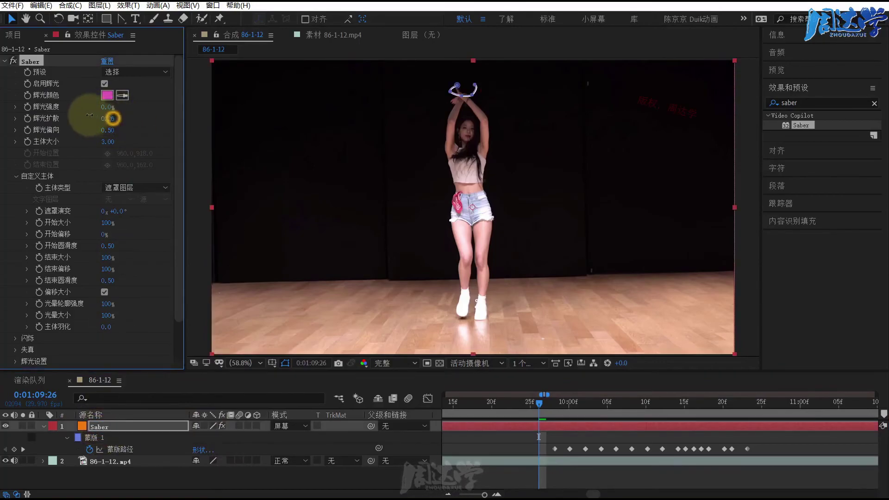
mouse_move(115, 121)
left_mouse_down()
mouse_move(85, 138)
mouse_move(22, 140)
left_mouse_up()
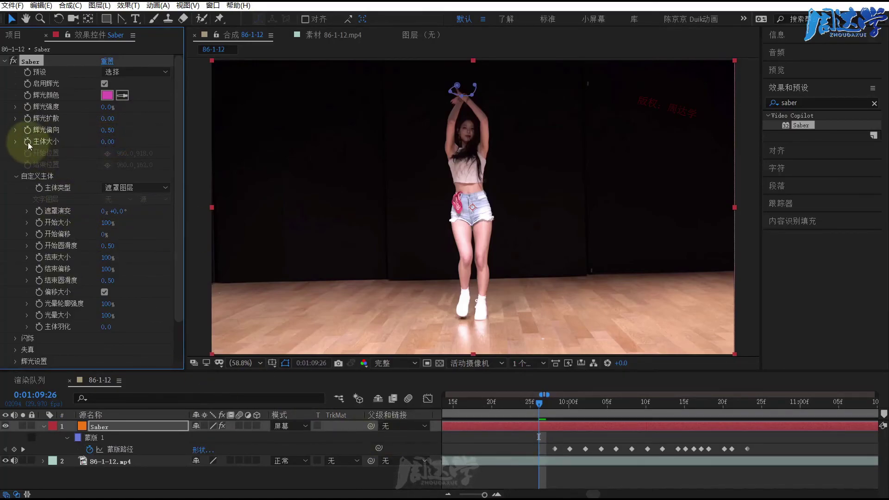
key("ctrl+z")
key("ctrl+z")
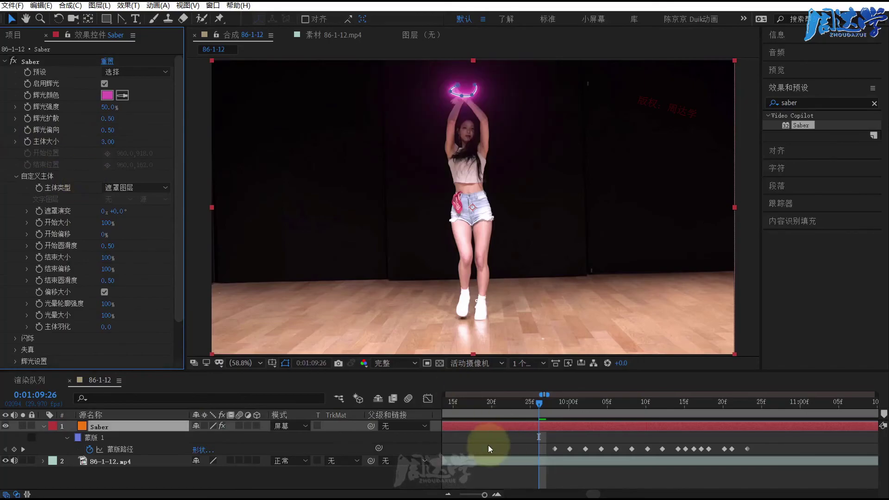
- At 09:28, start keyframes for Core Size, Glow Spread and Glow Intensity
left_click_drag(538, 406, 553, 407)
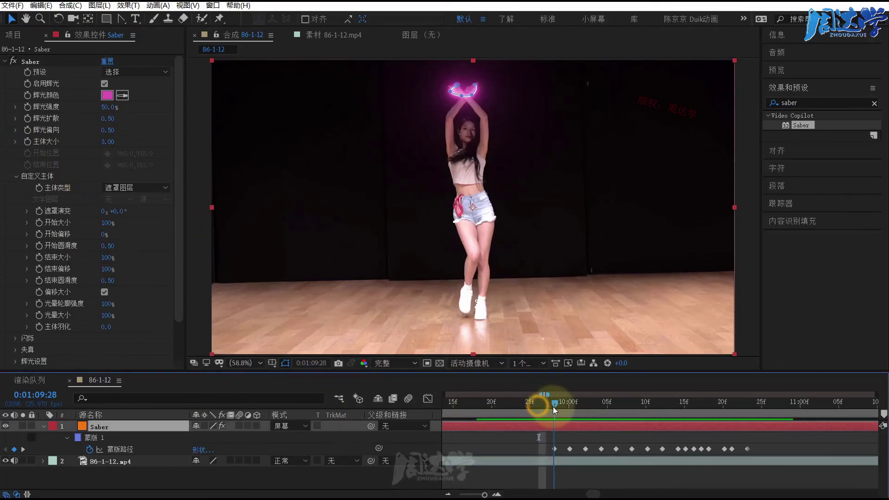
left_click(28, 141)
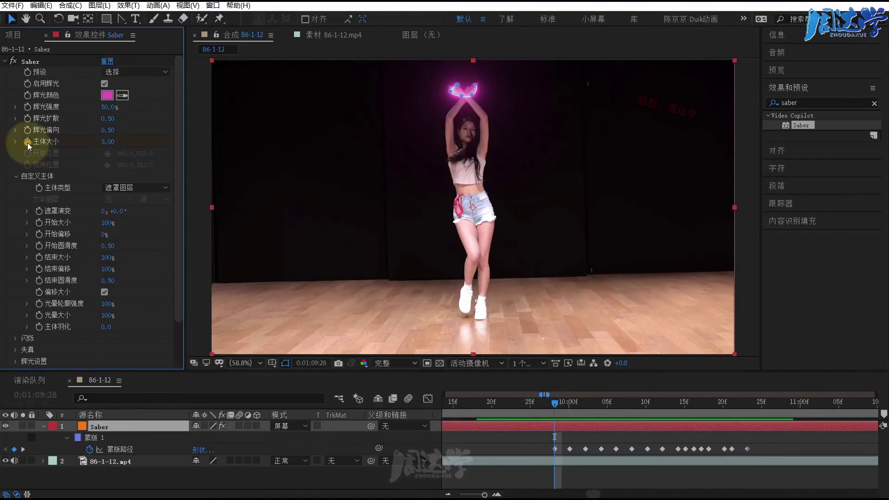
left_click(28, 118)
left_click(519, 471)
- At 09:26, set glow intensity, core size and glow spread to 0, then preview the fade-in
left_click_drag(551, 413, 537, 405)
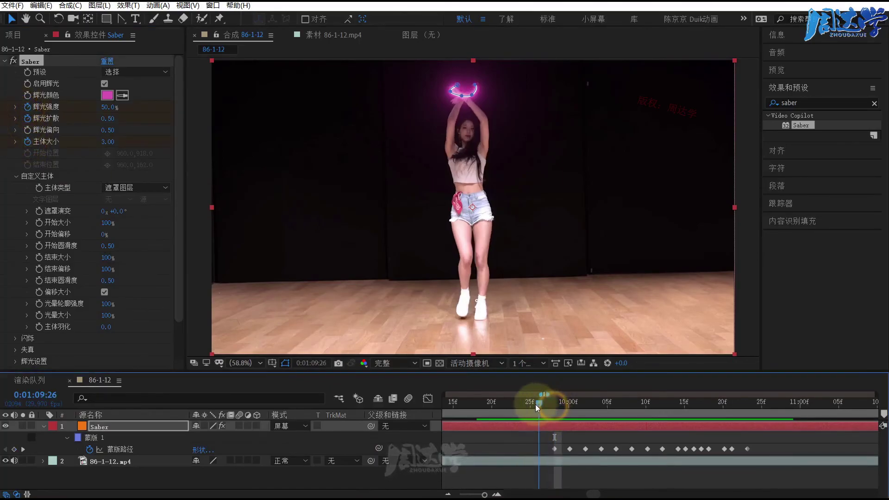
left_click_drag(117, 111, 14, 109)
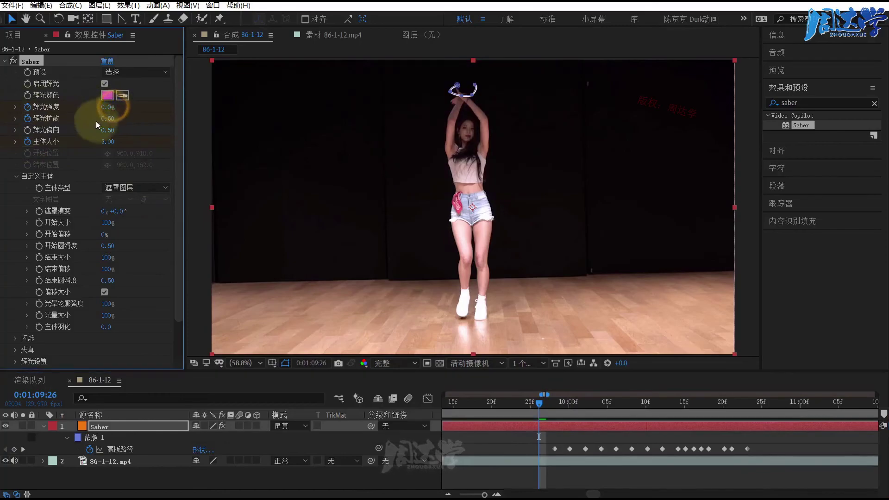
left_click_drag(110, 144, 28, 144)
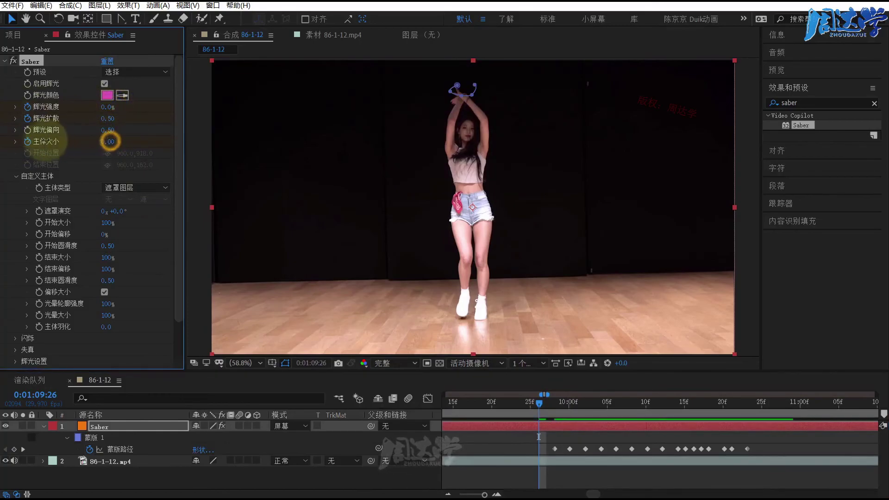
left_click_drag(109, 119, 23, 118)
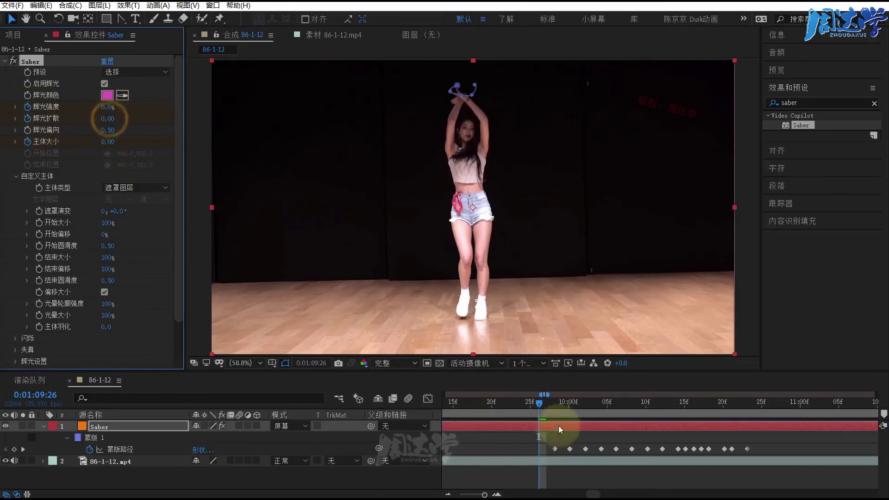
left_click(529, 404)
key("space")
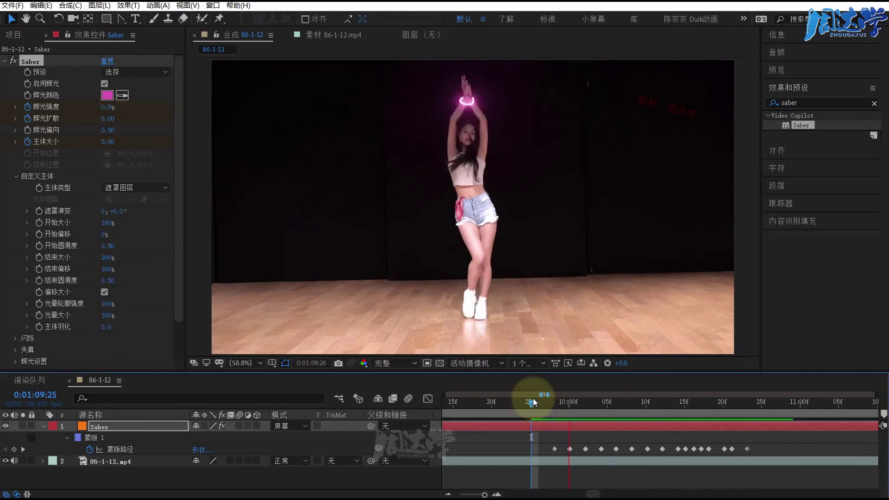
- Stop the preview at 10:21 and show all the Saber layer's animated properties
left_click(757, 404)
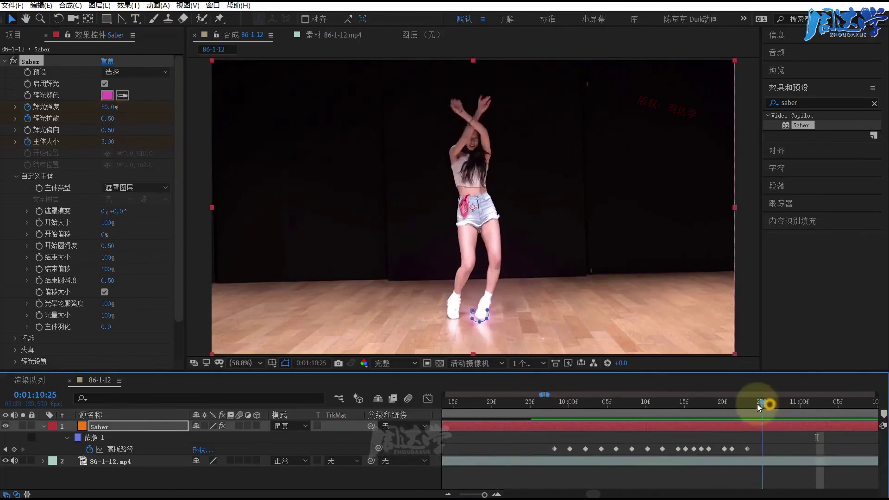
left_click_drag(749, 406, 744, 407)
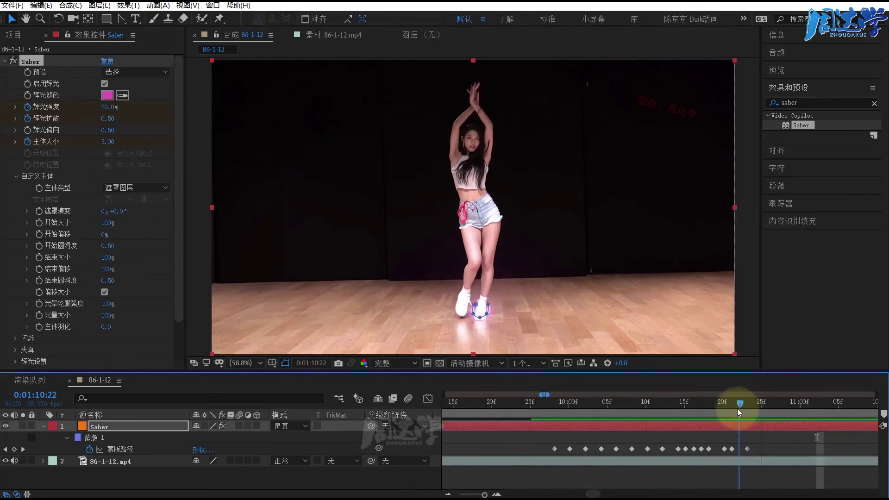
left_click_drag(744, 407, 734, 410)
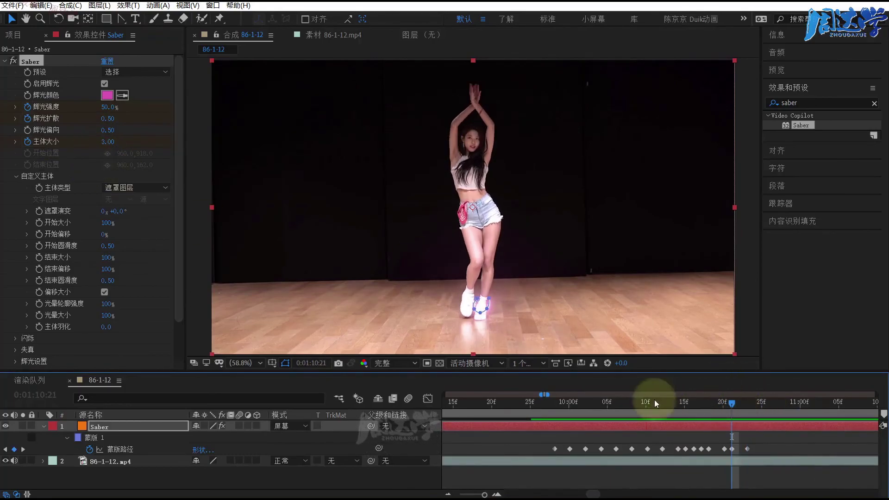
left_click(104, 428)
key("u")
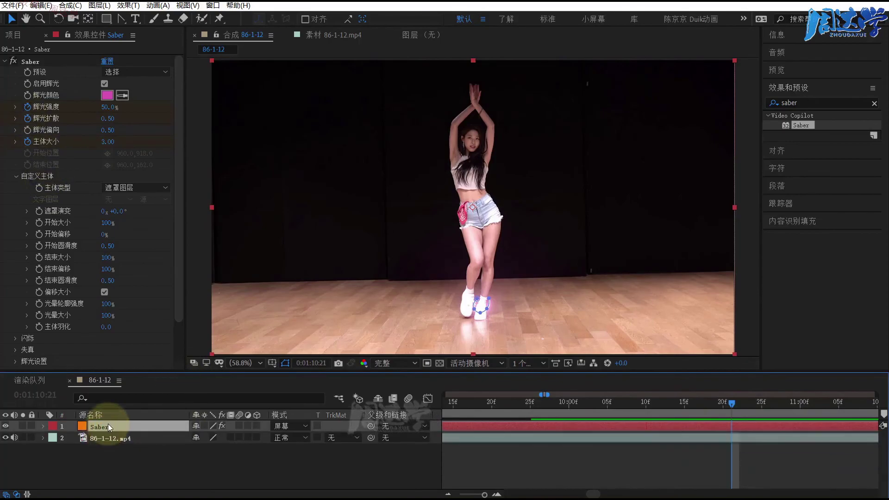
key("u")
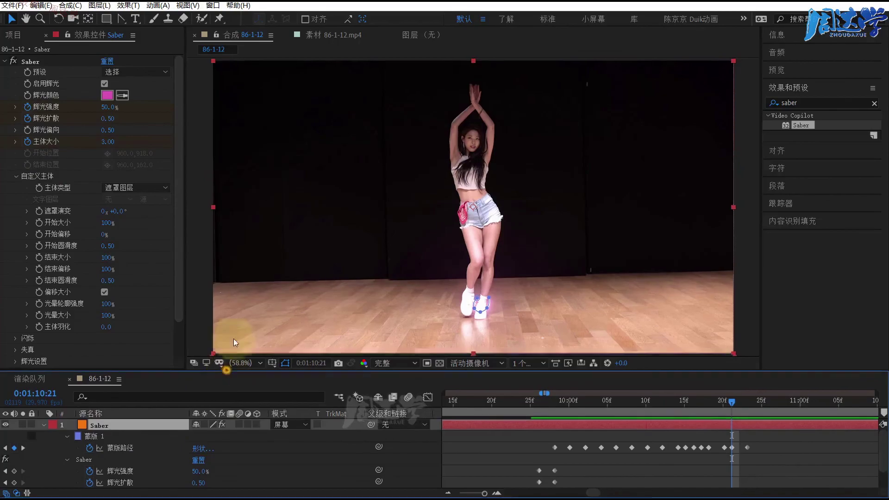
left_click_drag(228, 374, 228, 308)
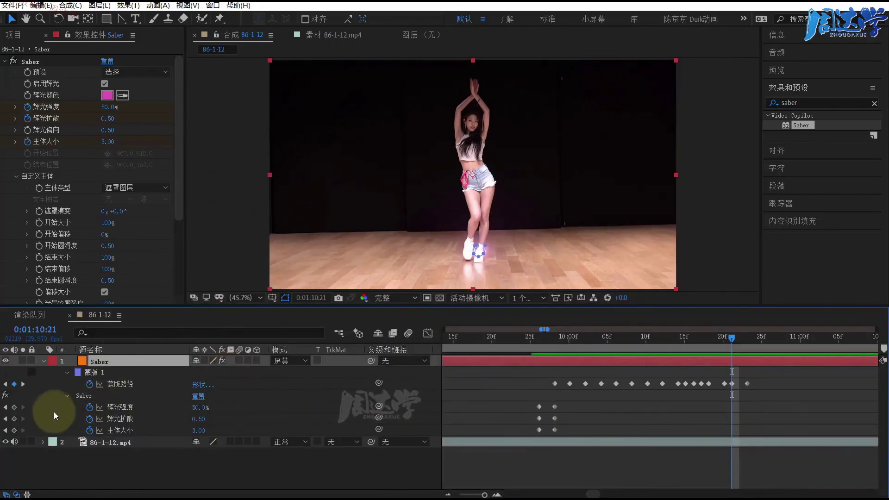
- Keyframe glow intensity, spread and core size at 10:21, then drop all three to 0 at 10:23
left_click(14, 407)
left_click(14, 419)
left_click(14, 431)
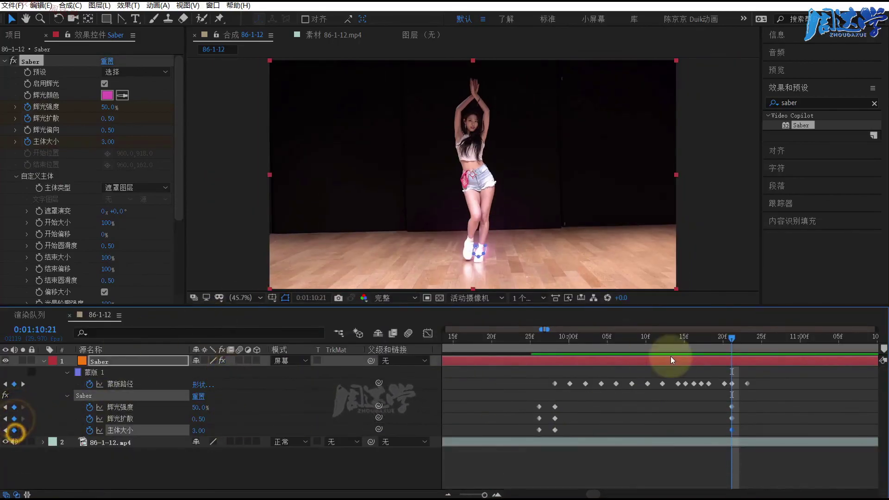
left_click_drag(730, 345, 747, 341)
mouse_move(201, 407)
left_mouse_down()
mouse_move(93, 403)
mouse_move(135, 420)
left_mouse_up()
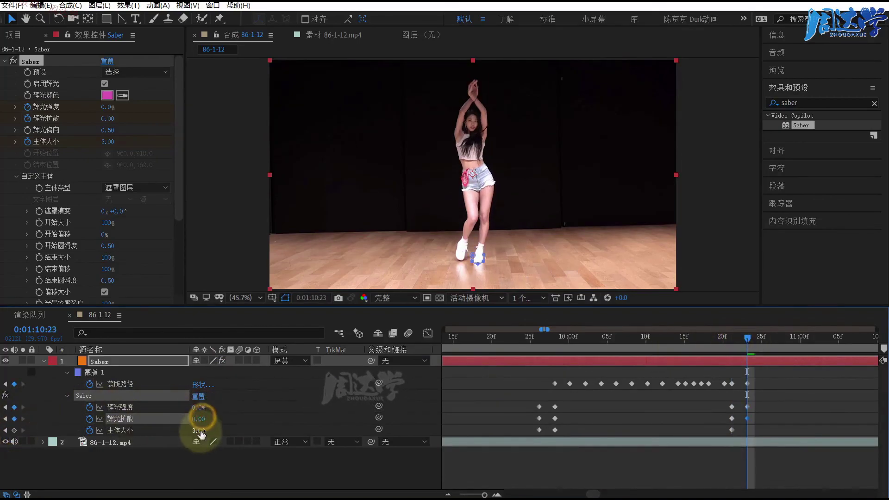
left_click_drag(199, 431, 92, 435)
left_click(624, 412)
left_click(529, 343)
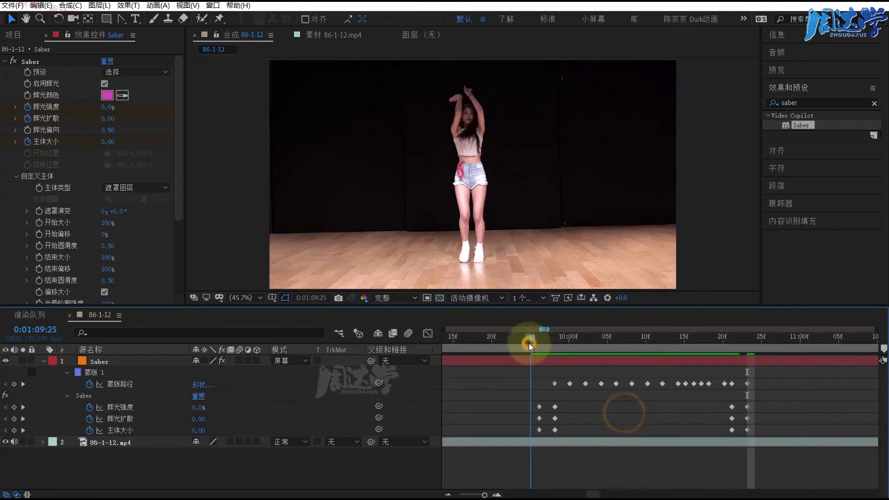